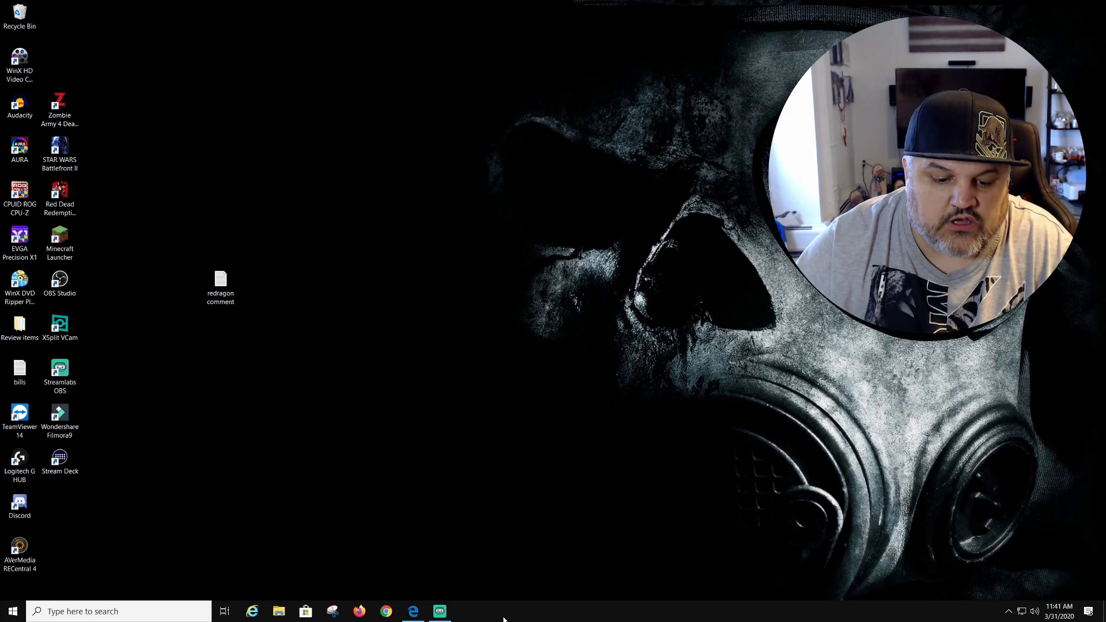
Step: On the Redragon Zone download page, open the K530 tile and download the k530 Software
mouse_move(413, 611)
click(406, 544)
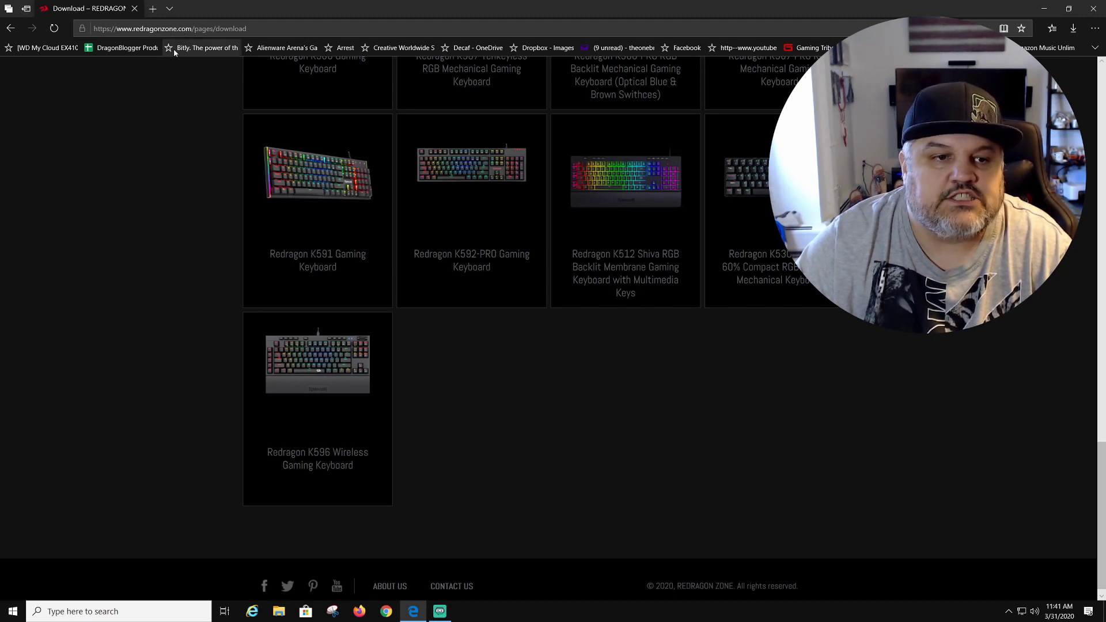
scroll(136, 346, up, 15)
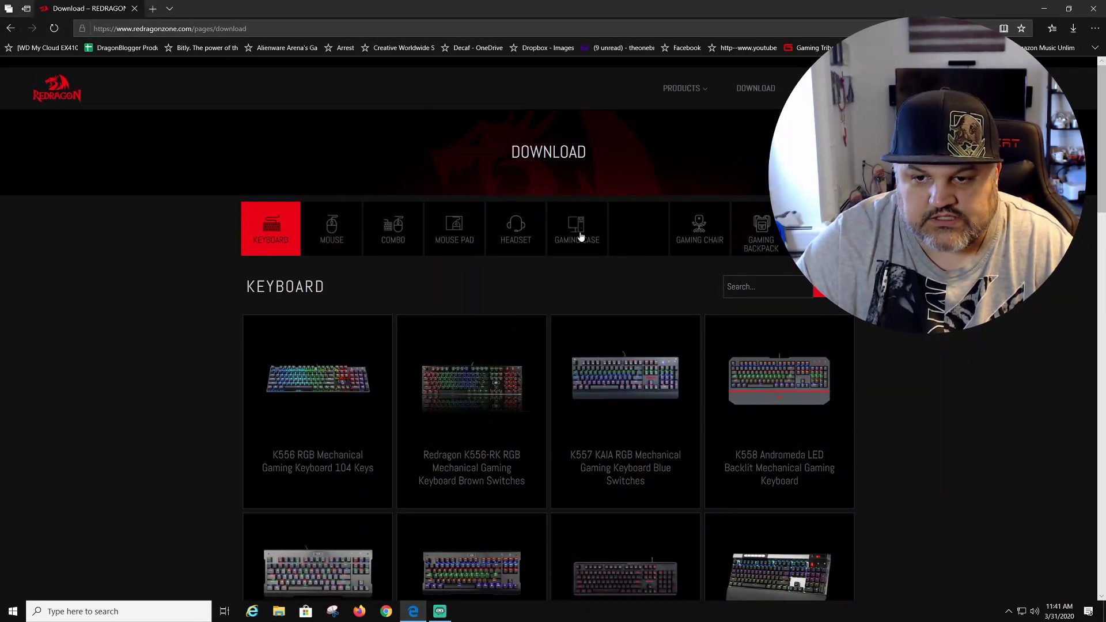
scroll(225, 320, down, 10)
scroll(308, 334, down, 5)
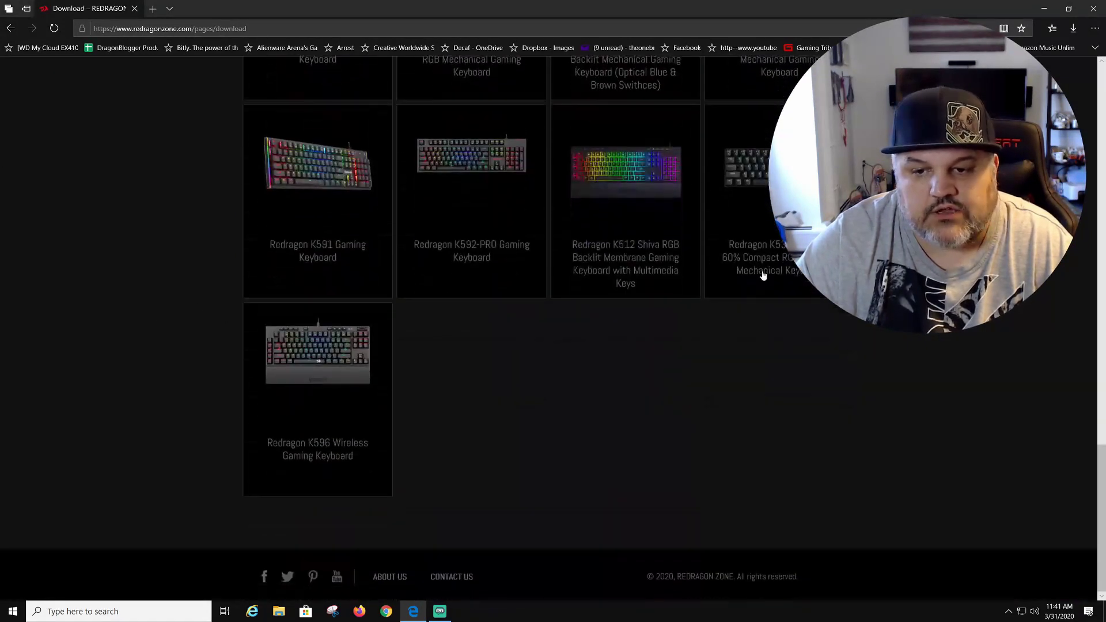
click(743, 201)
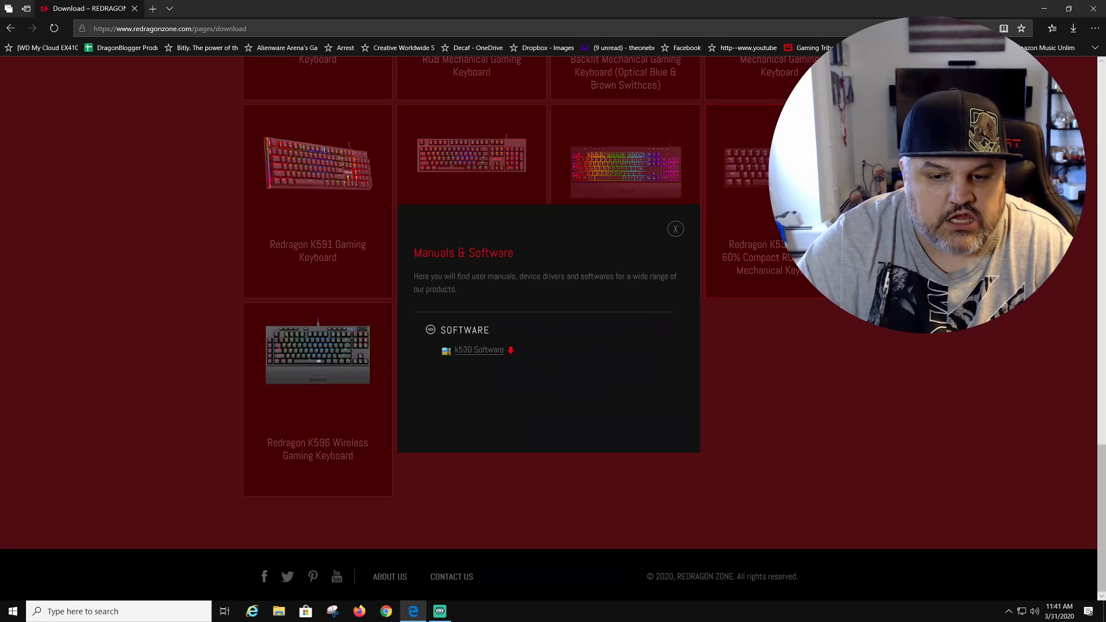
click(462, 356)
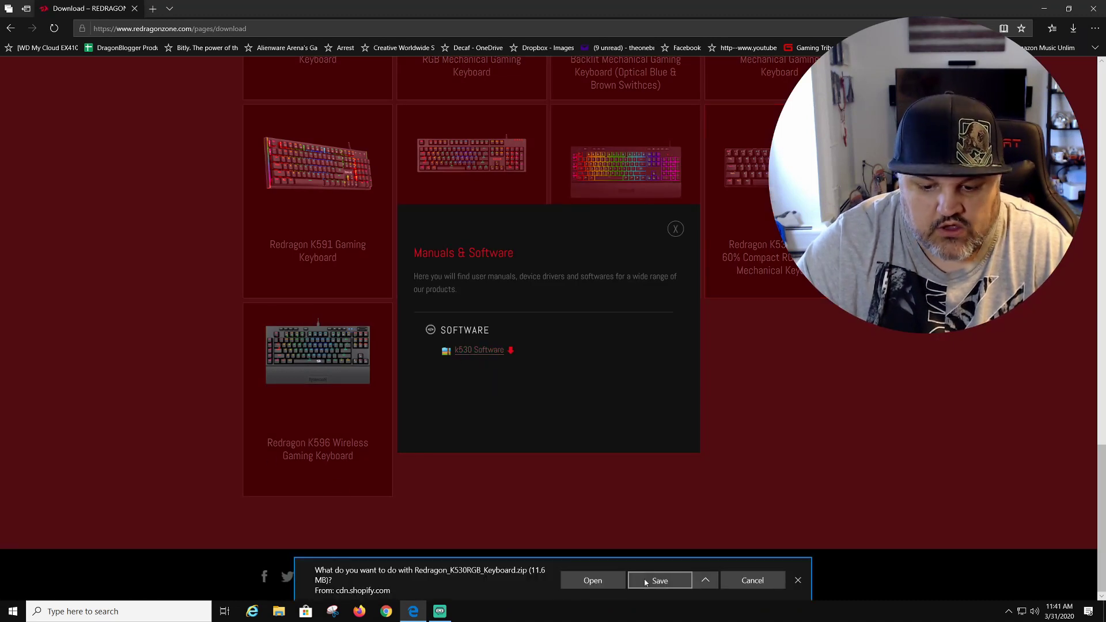
Step: Save and open Redragon_K530RGB_Keyboard.zip, then close the zip window and Edge
click(654, 585)
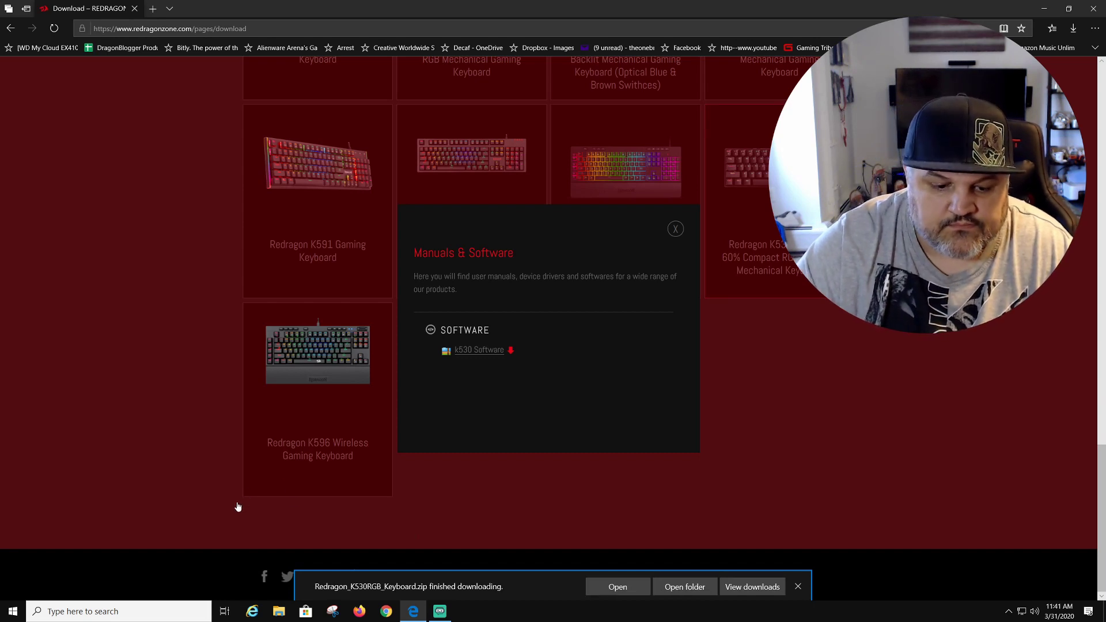
click(618, 591)
click(1099, 6)
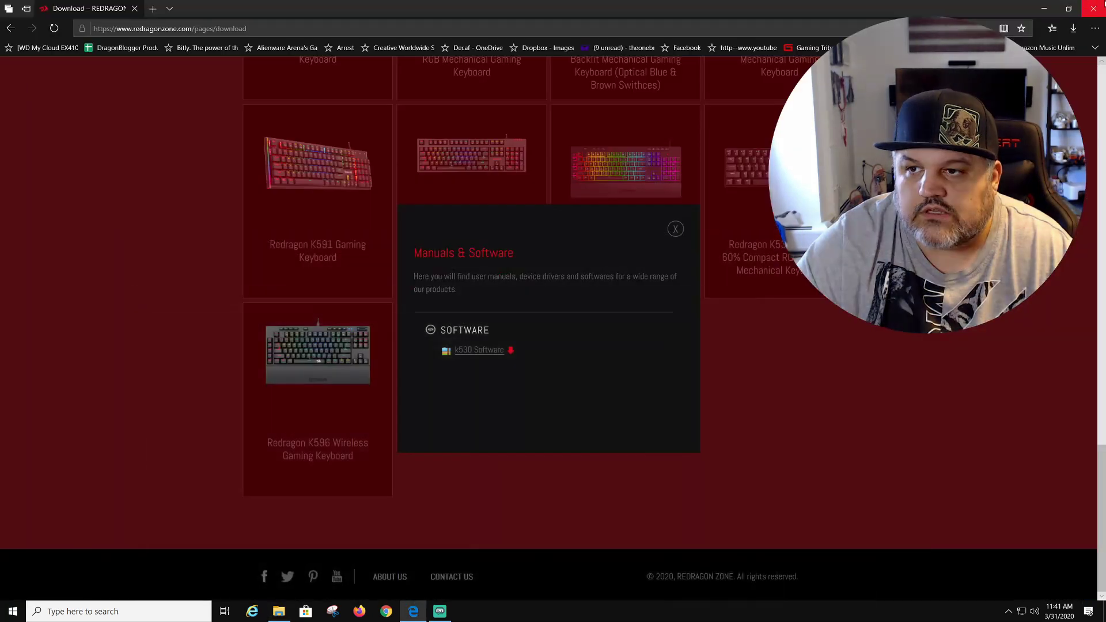
click(1101, 3)
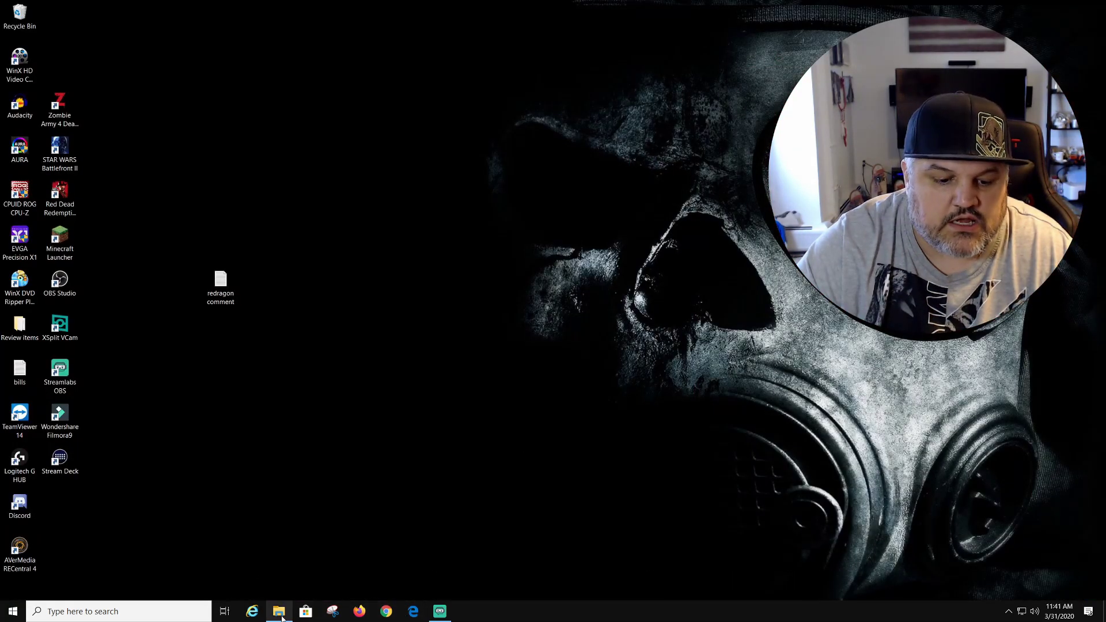
Step: Run the Redragon K530RGB Keyboard setup from the zip folder, getting past the SmartScreen and UAC prompts
click(280, 612)
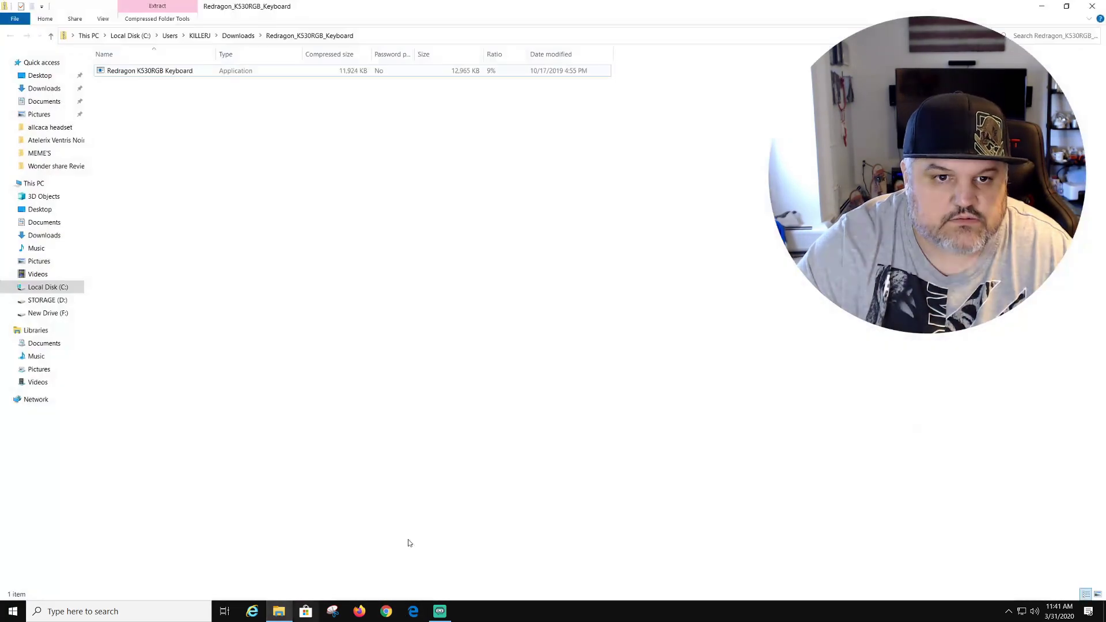
click(147, 73)
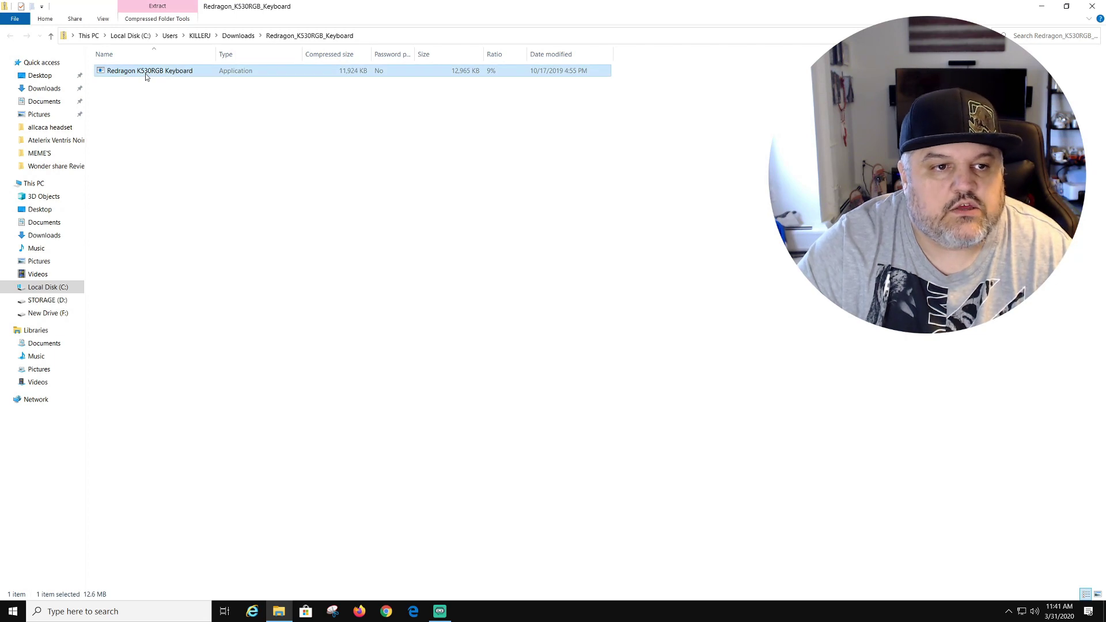
double_click(146, 74)
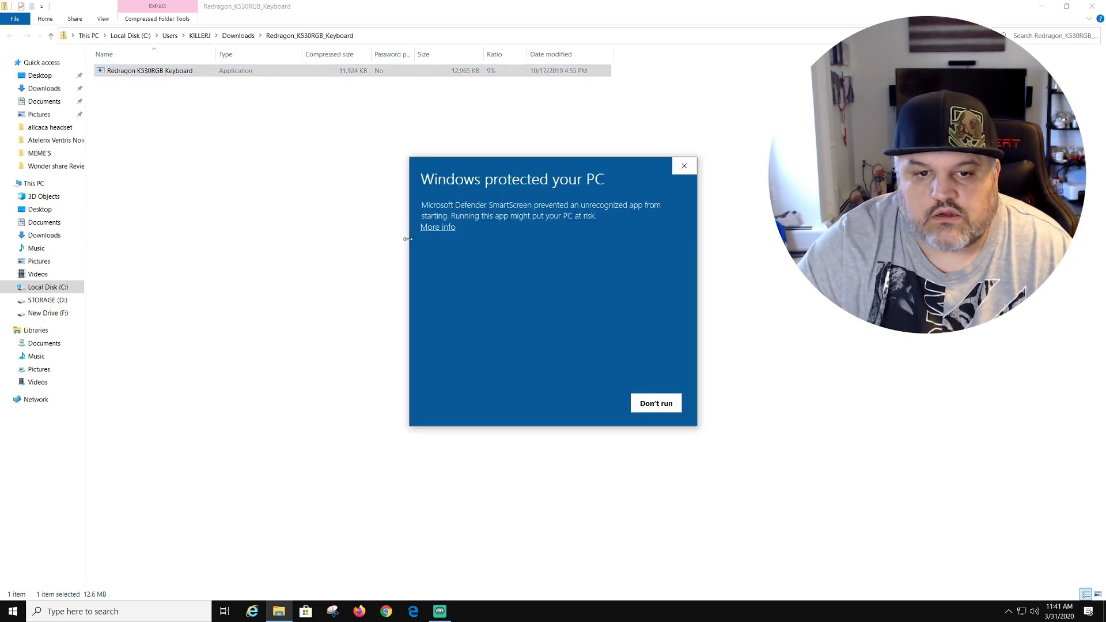
click(442, 228)
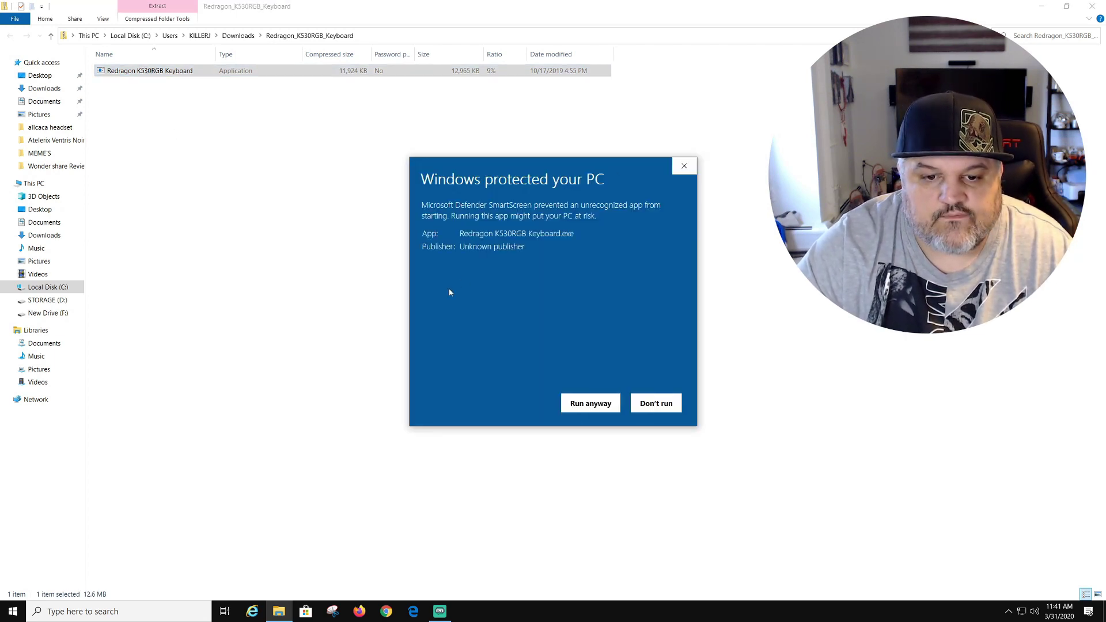
click(589, 407)
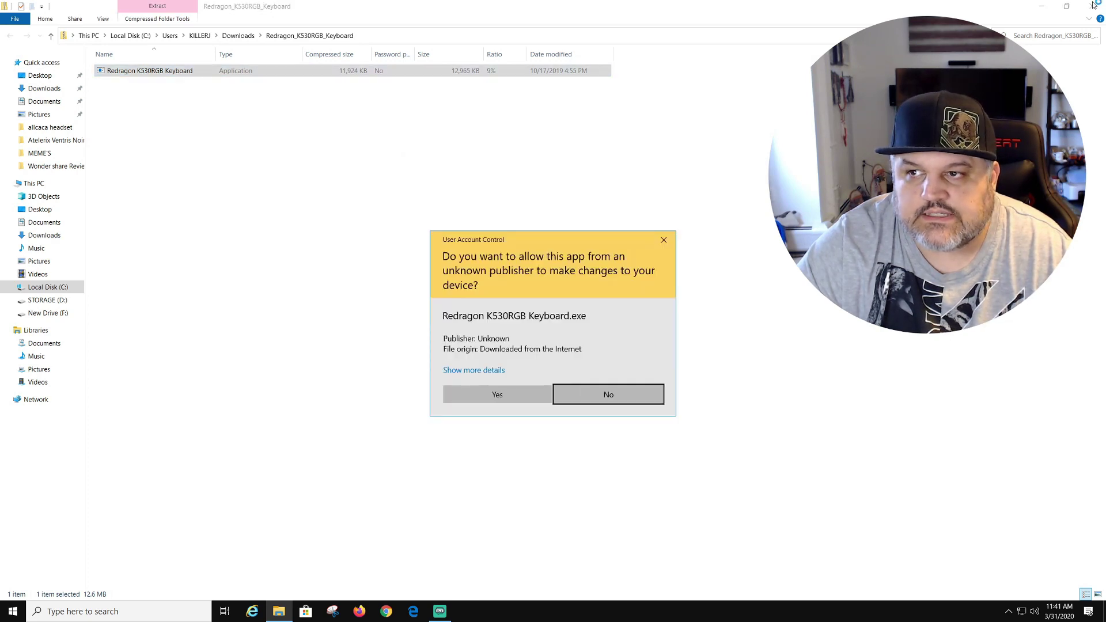
click(504, 393)
Step: Close the zip folder and install Redragon K530RGB into the default destination folder
click(1088, 6)
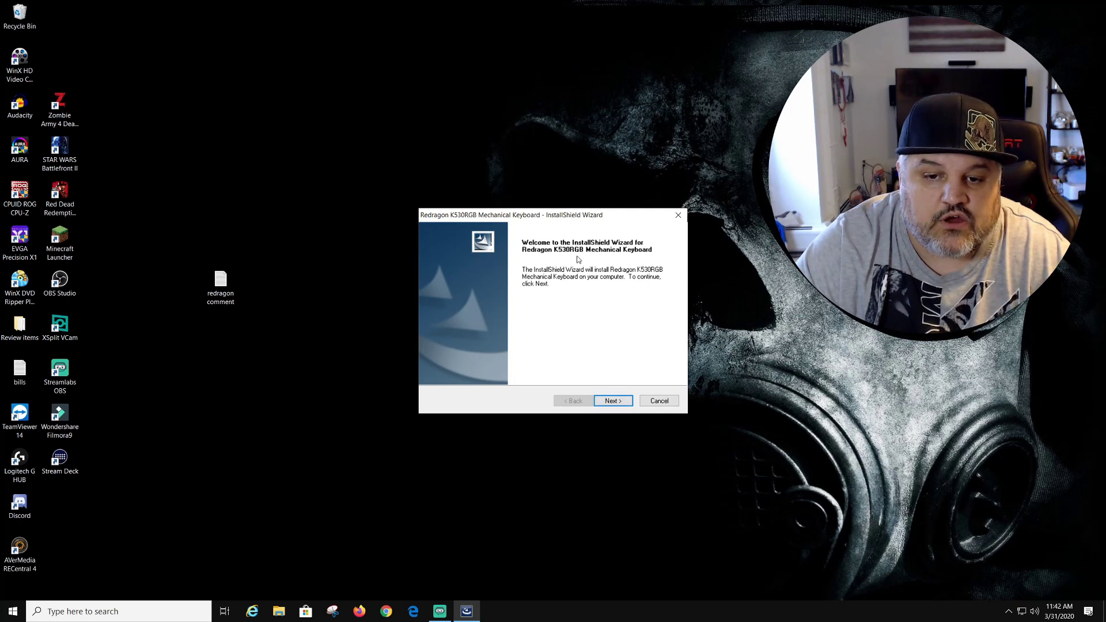
click(611, 402)
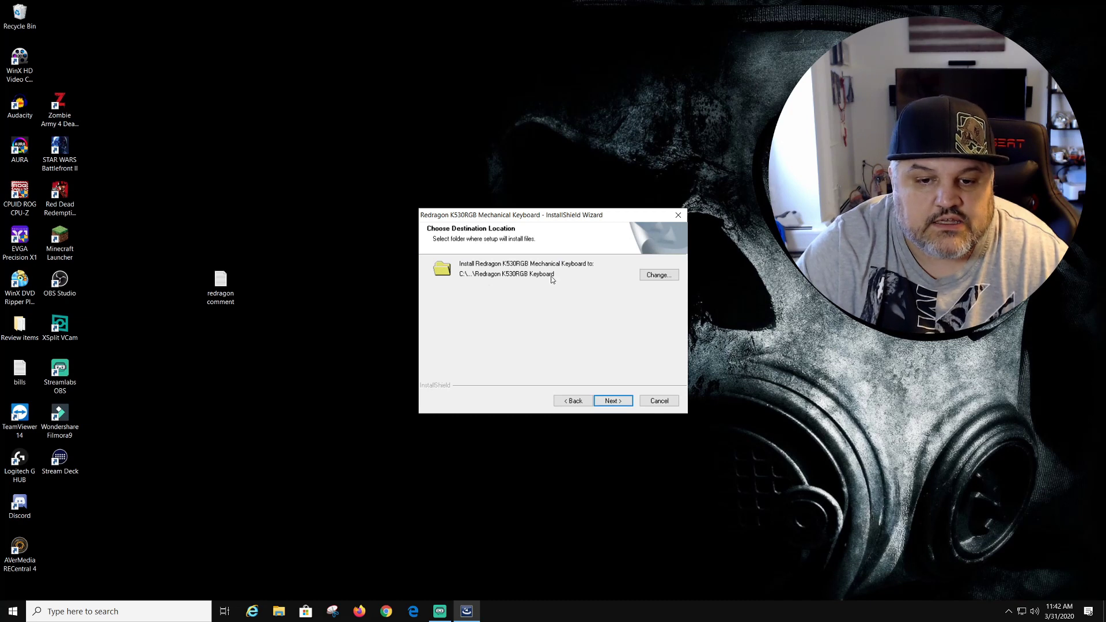
click(613, 402)
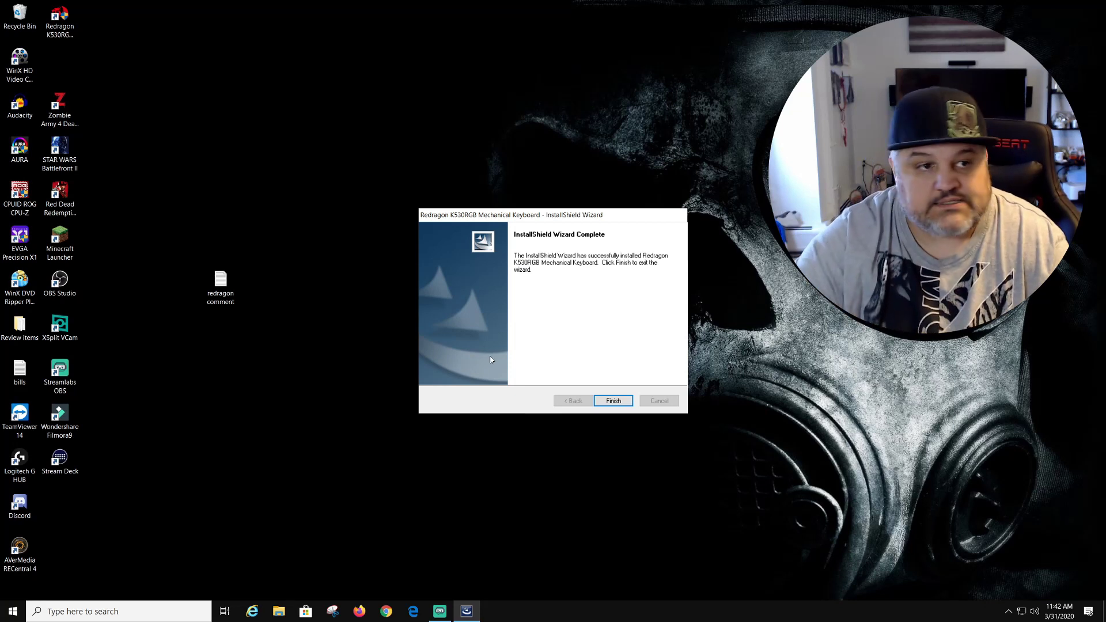
Step: Finish the installer, launch Redragon K530RGB as administrator, and dismiss the device-not-detected error
click(614, 402)
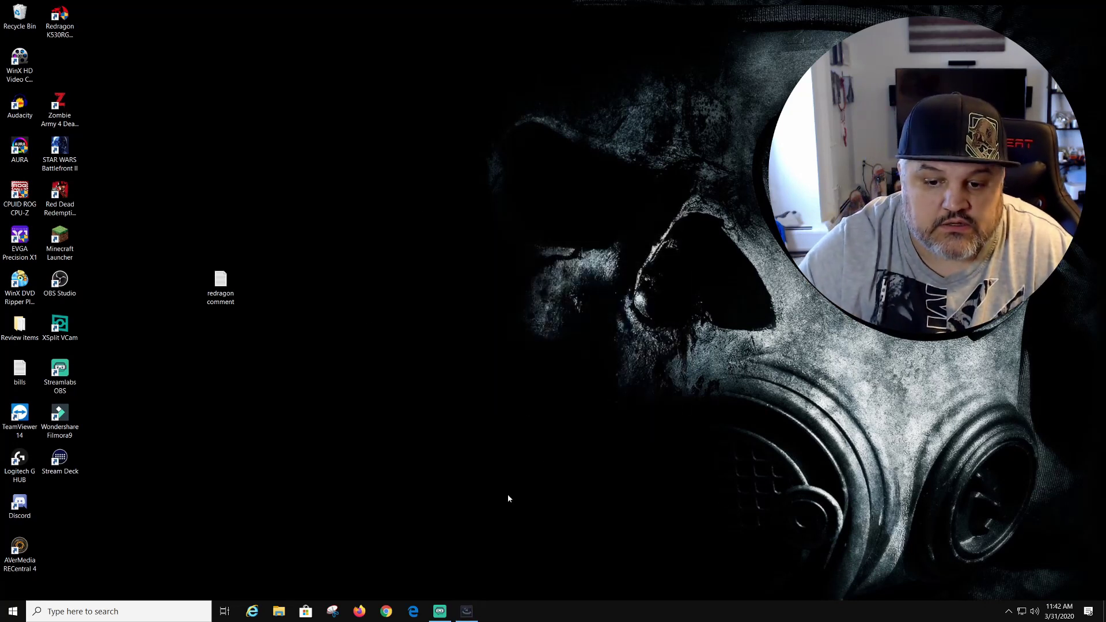
double_click(60, 21)
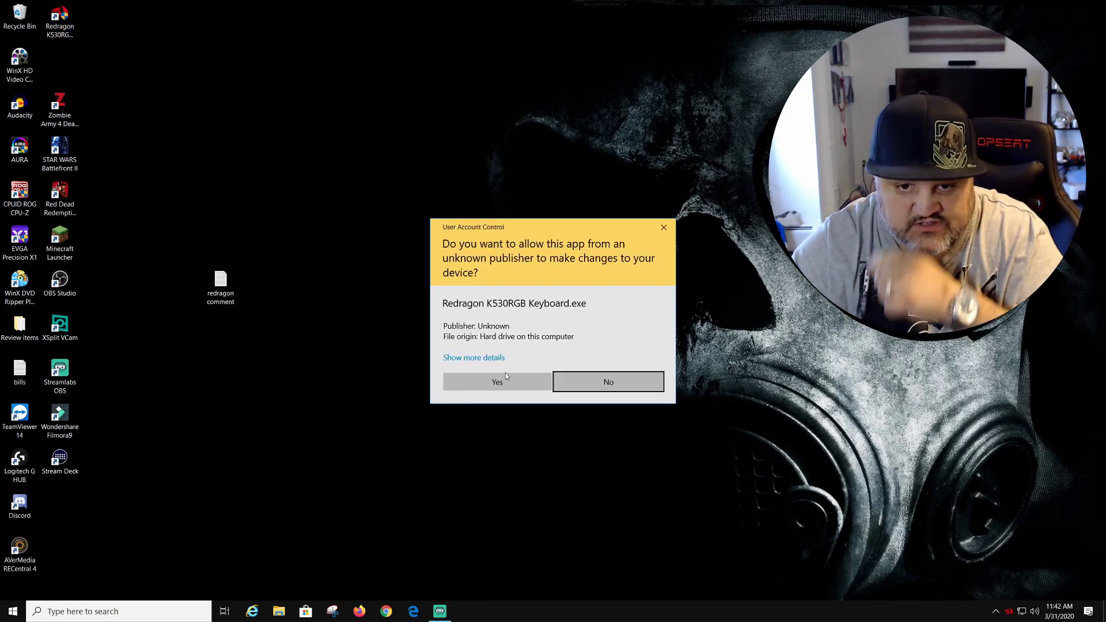
click(506, 378)
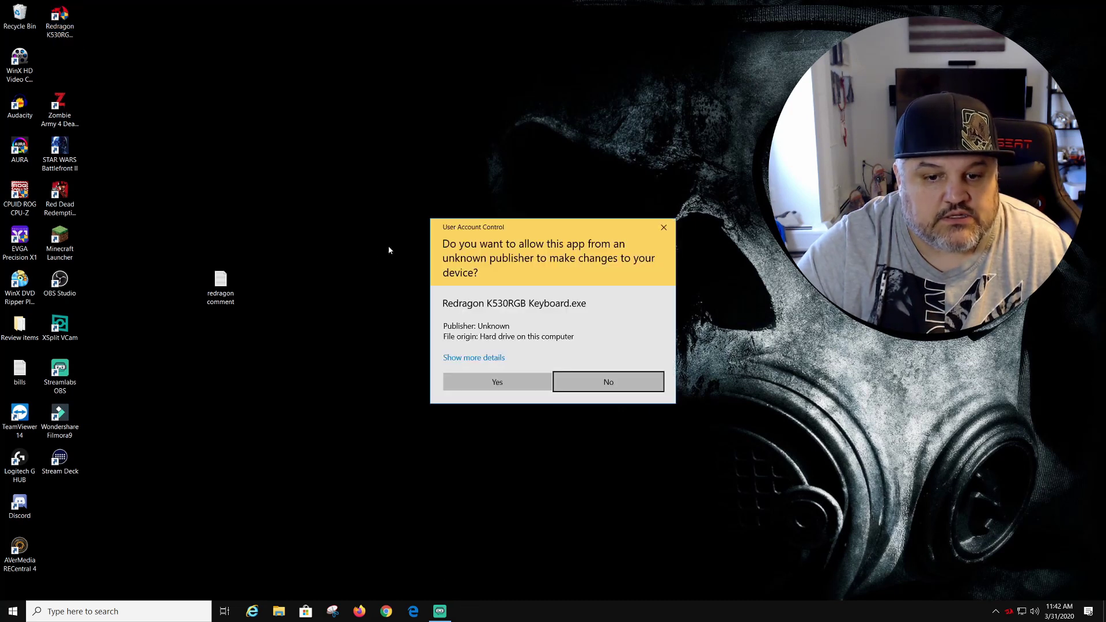
click(468, 358)
click(492, 420)
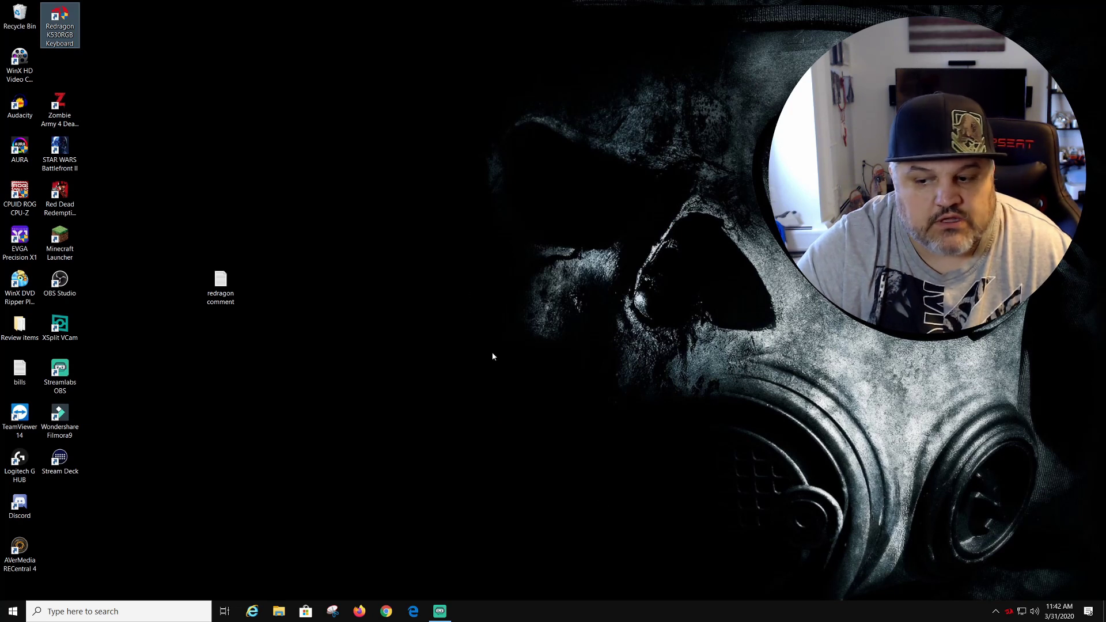
click(1010, 612)
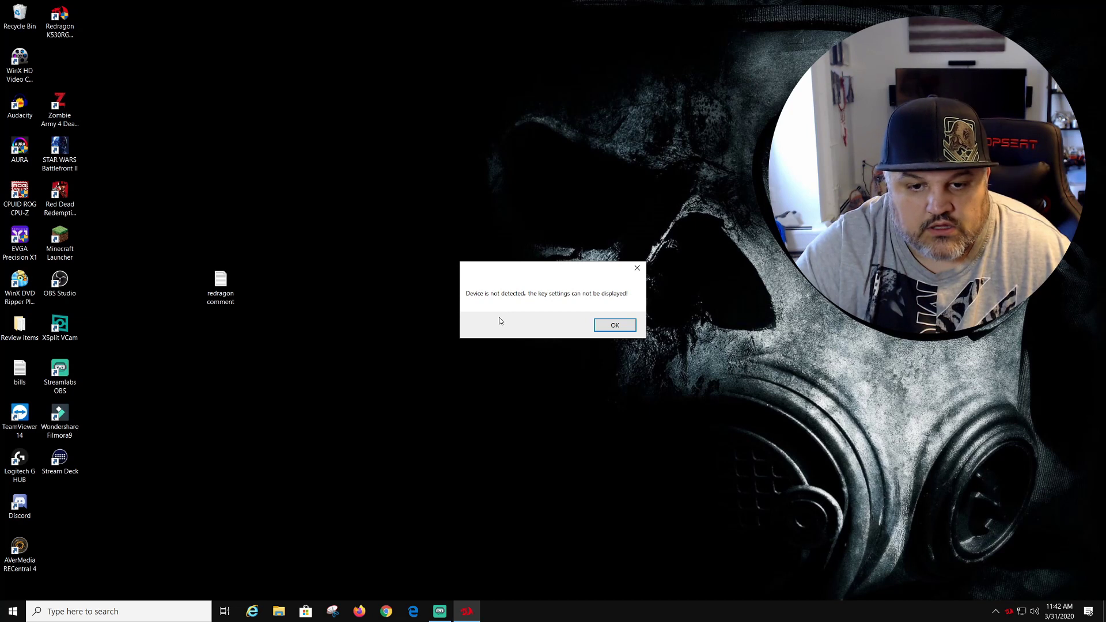
click(601, 327)
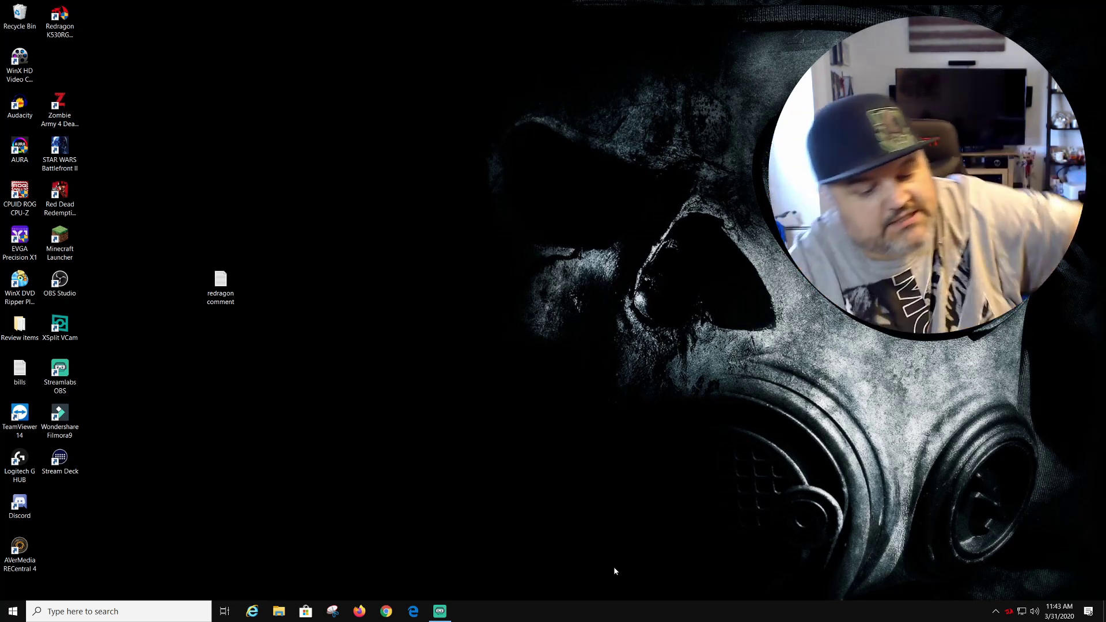
Step: Open Bluetooth settings from the tray and start adding a Bluetooth device
click(1008, 611)
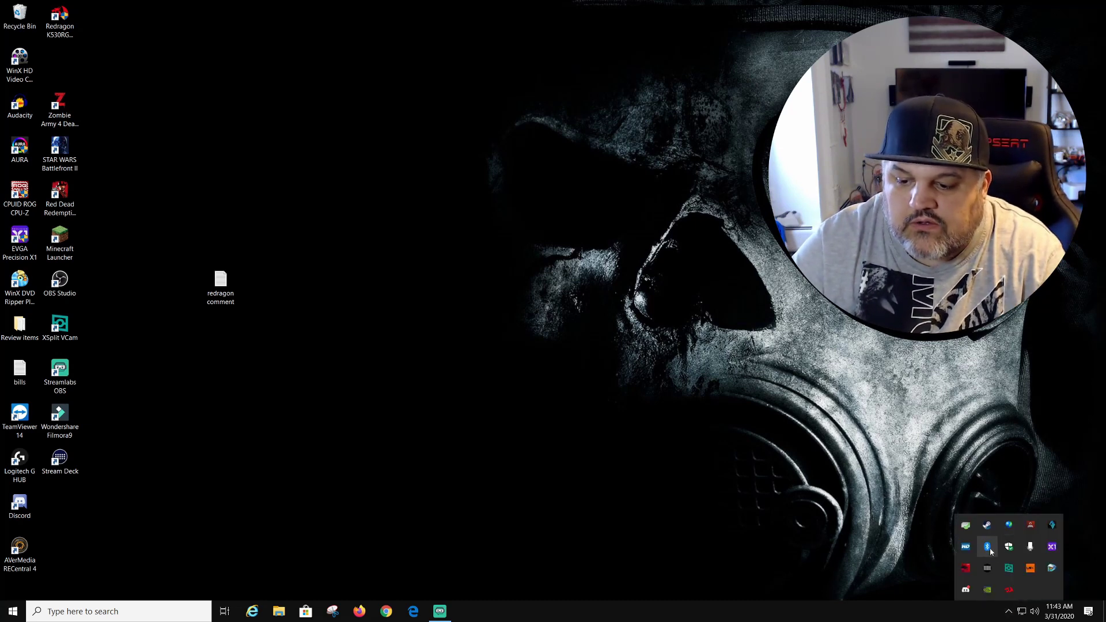
double_click(990, 548)
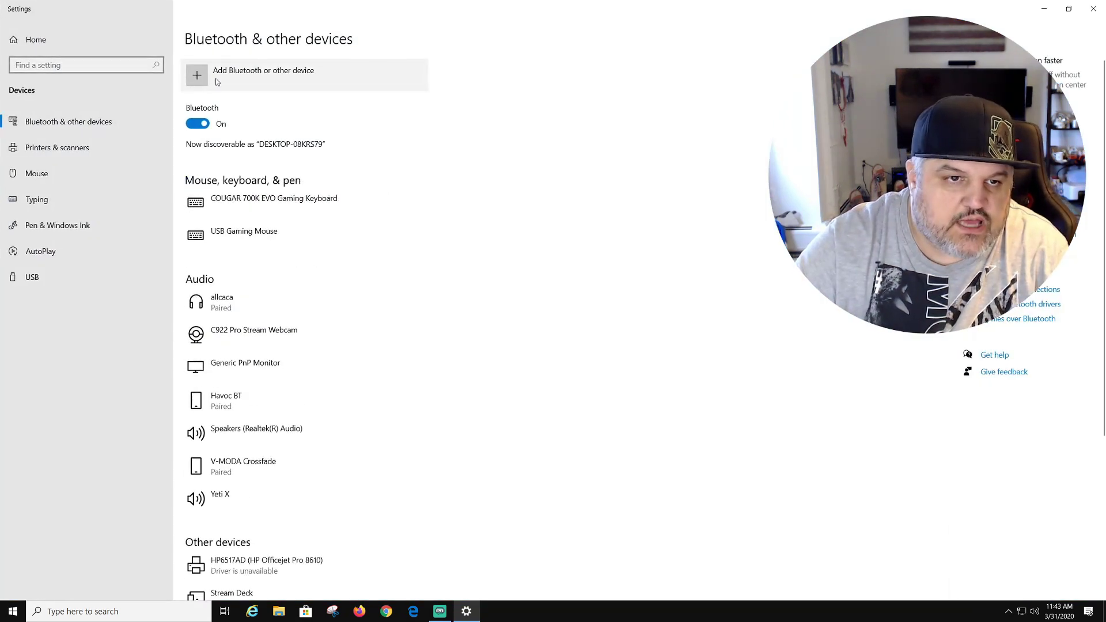
click(216, 82)
click(470, 207)
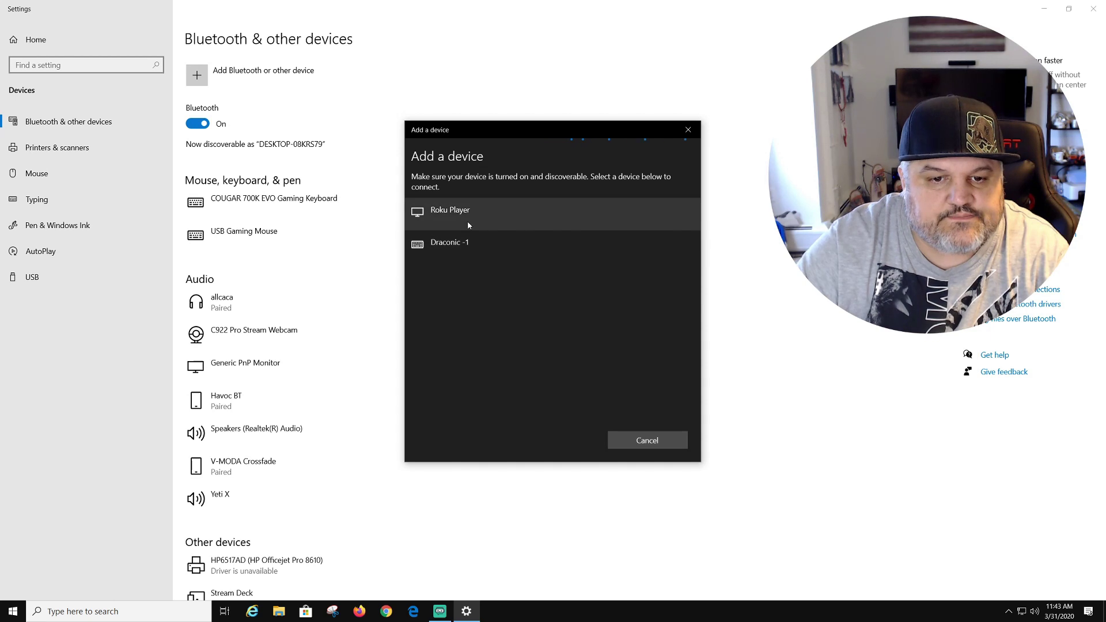
Step: Connect the Draconic -1 keyboard, retrying until it reports ready, and confirm with Done
click(446, 252)
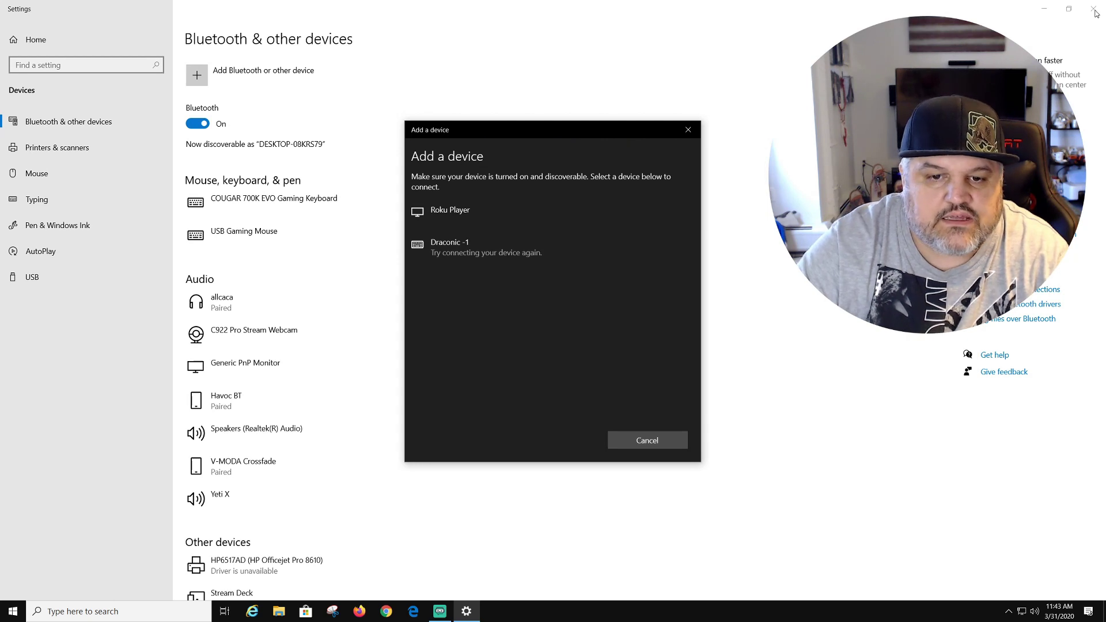
click(481, 248)
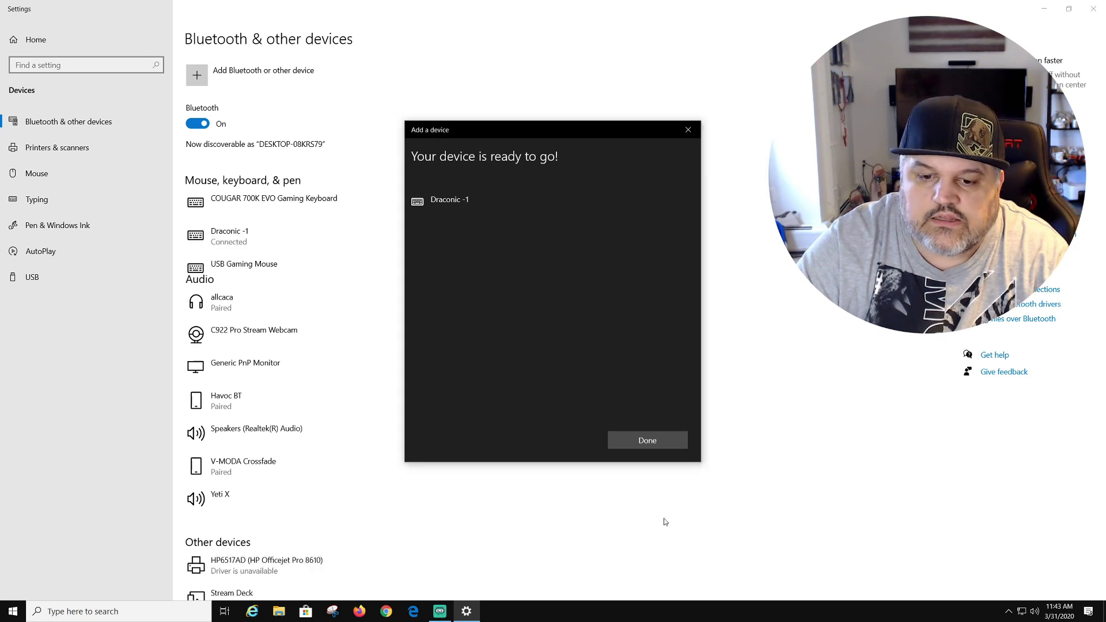
click(662, 441)
Step: Close Settings and try opening the Redragon keyboard utility from the tray
click(1093, 9)
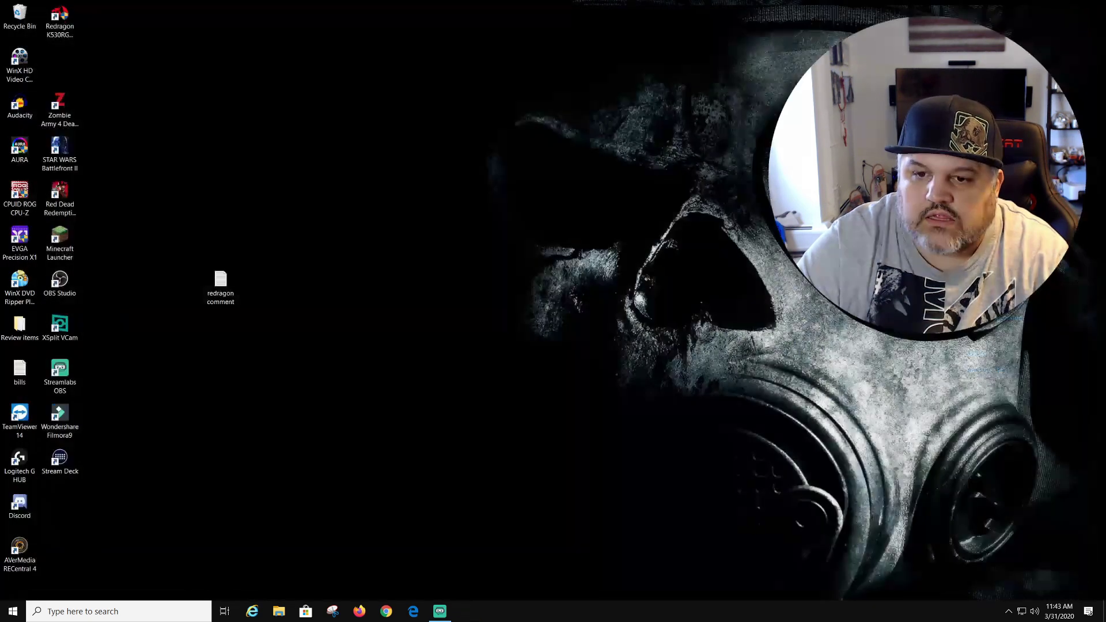
click(1009, 612)
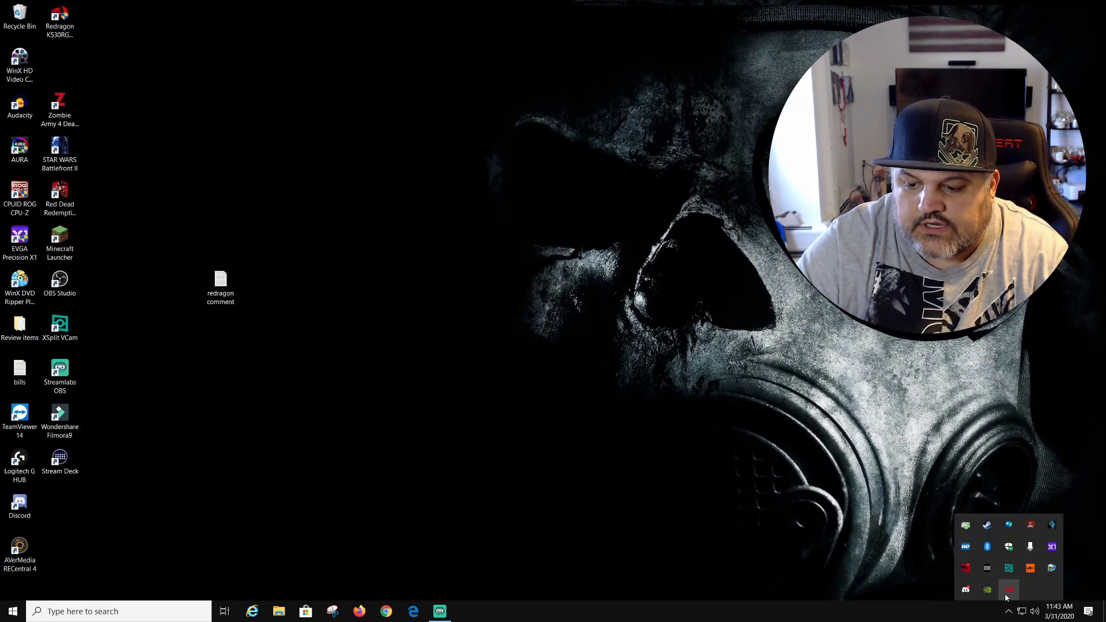
click(1009, 590)
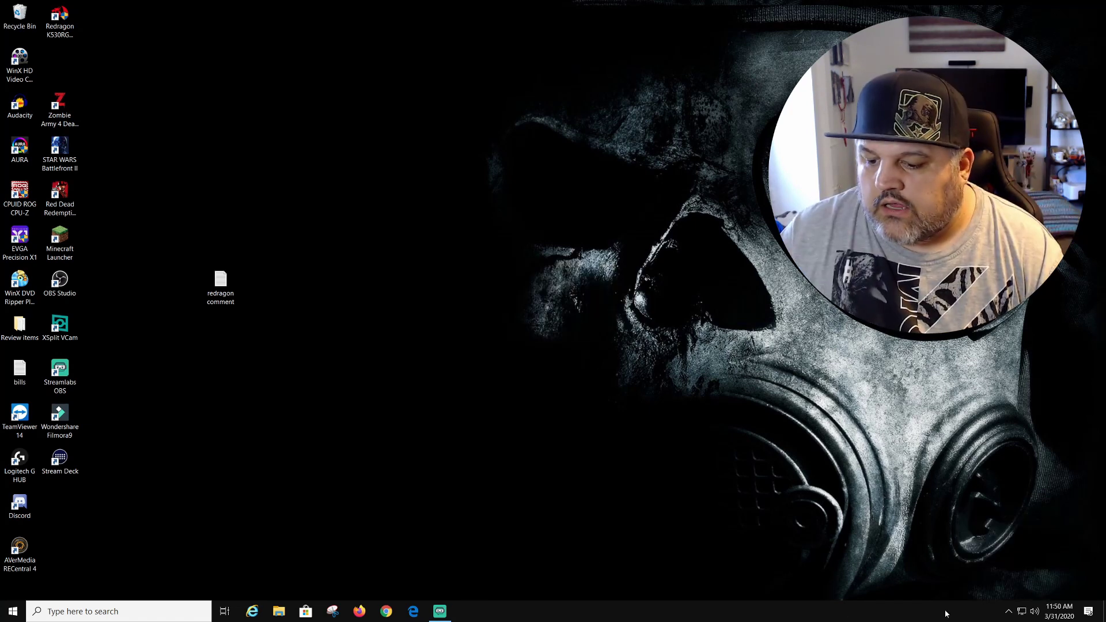
Step: Launch the Redragon K530RGB software from its desktop shortcut and approve the UAC prompt
right_click(1010, 613)
click(1009, 612)
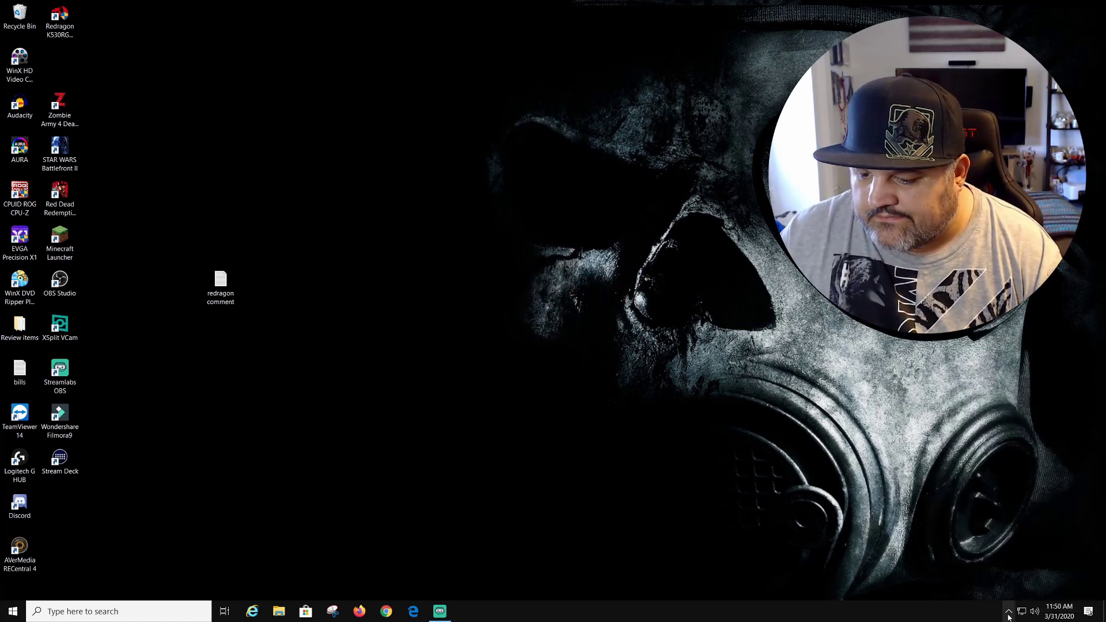
click(1010, 613)
click(704, 45)
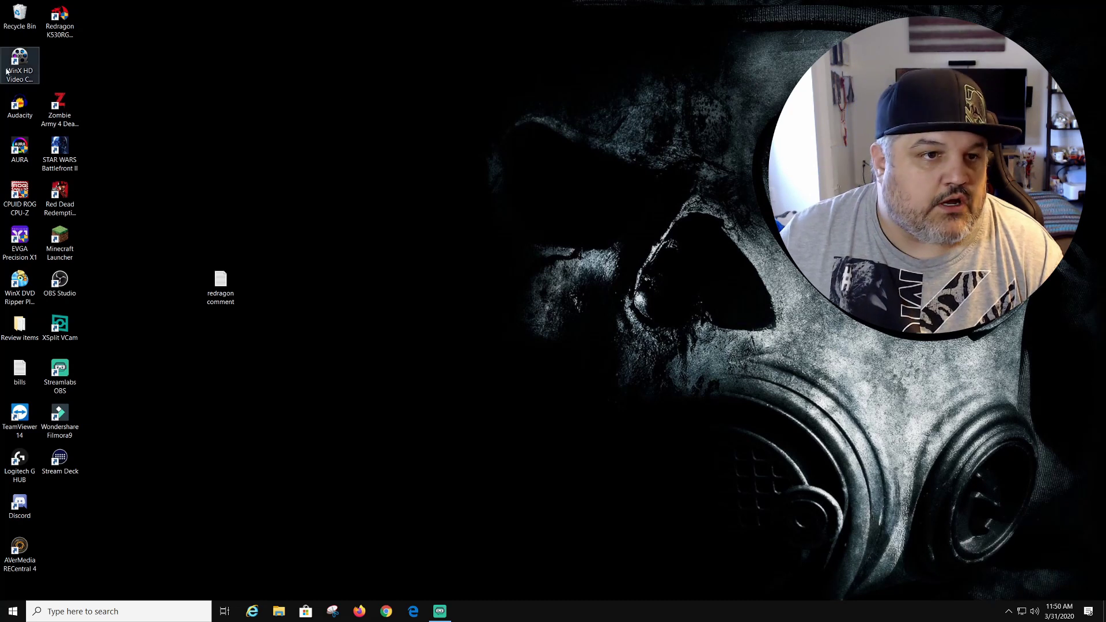
double_click(62, 25)
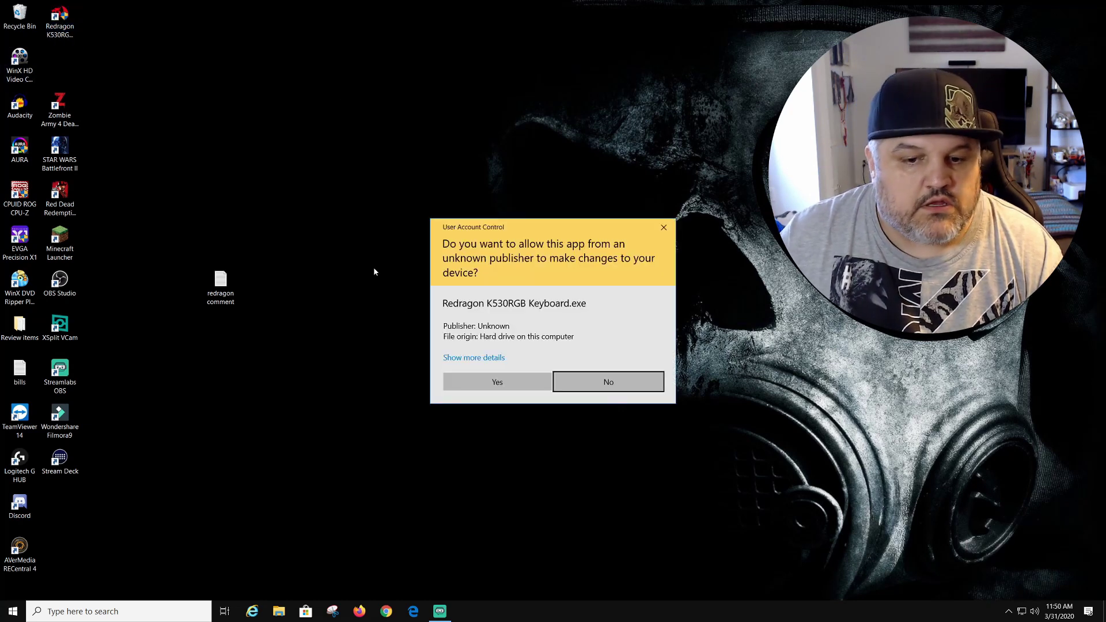
click(550, 380)
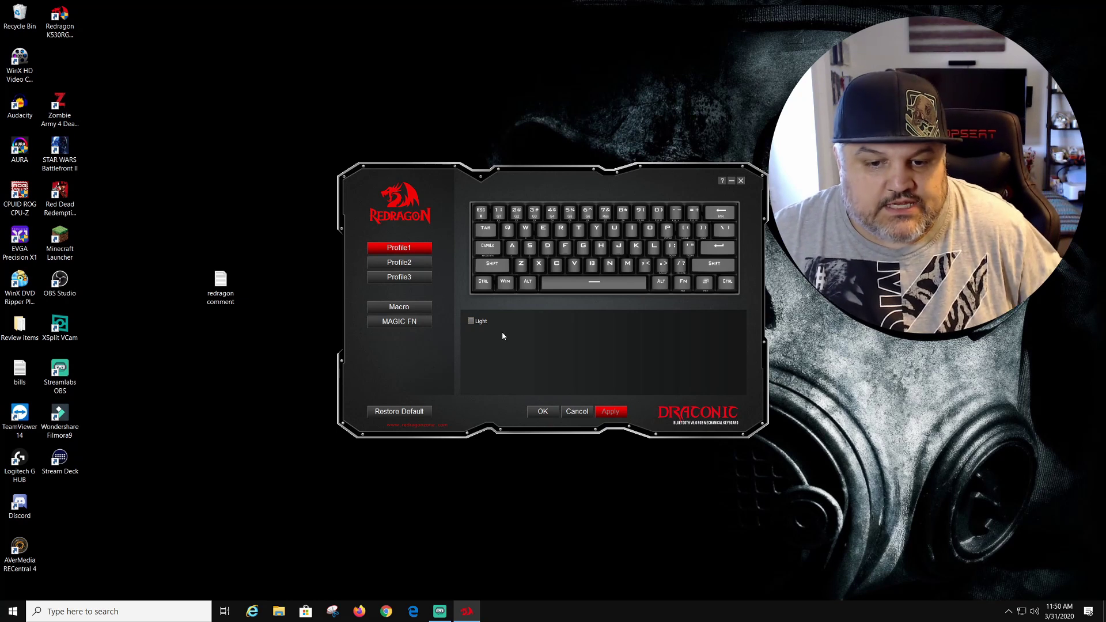
Step: Turn on Profile1's Light, preview The trial of light, then settle on Breathing
click(471, 321)
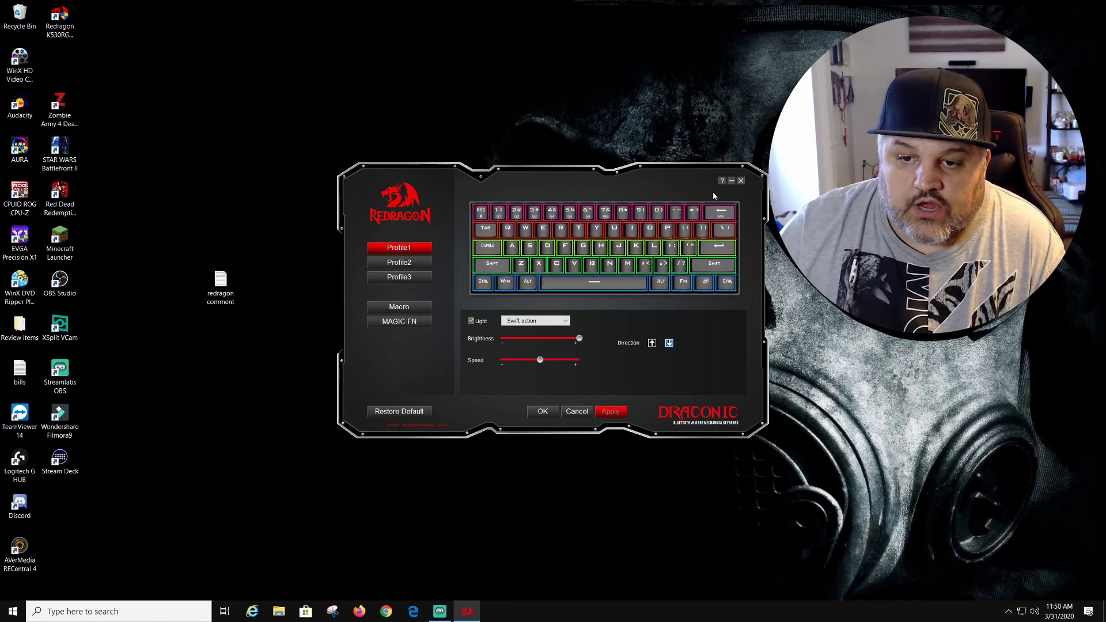
click(732, 180)
click(467, 611)
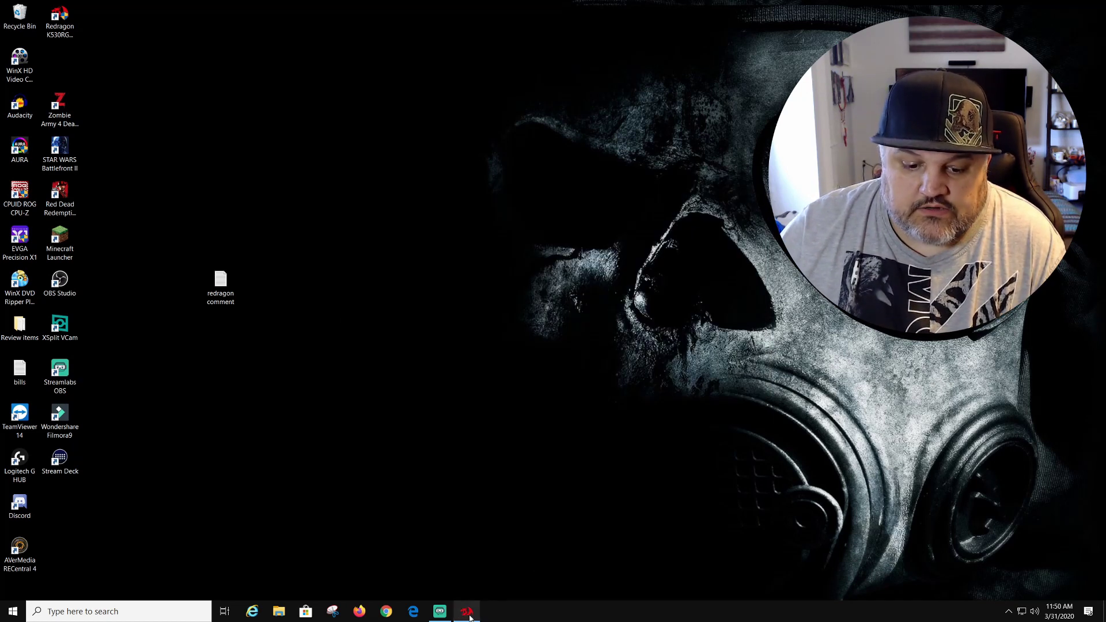
click(567, 321)
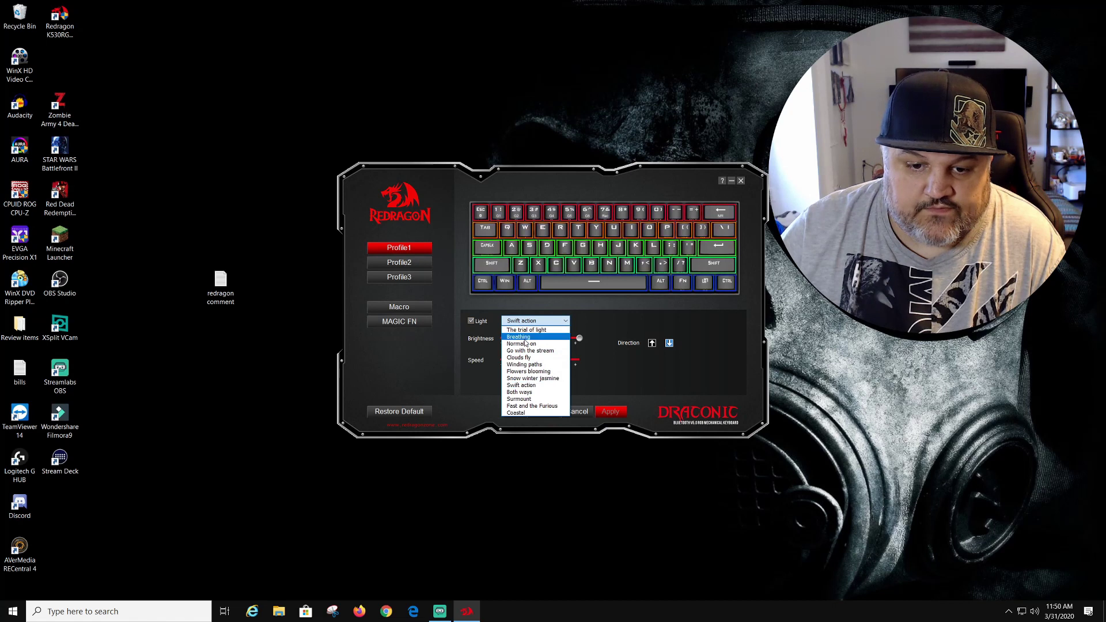
click(526, 329)
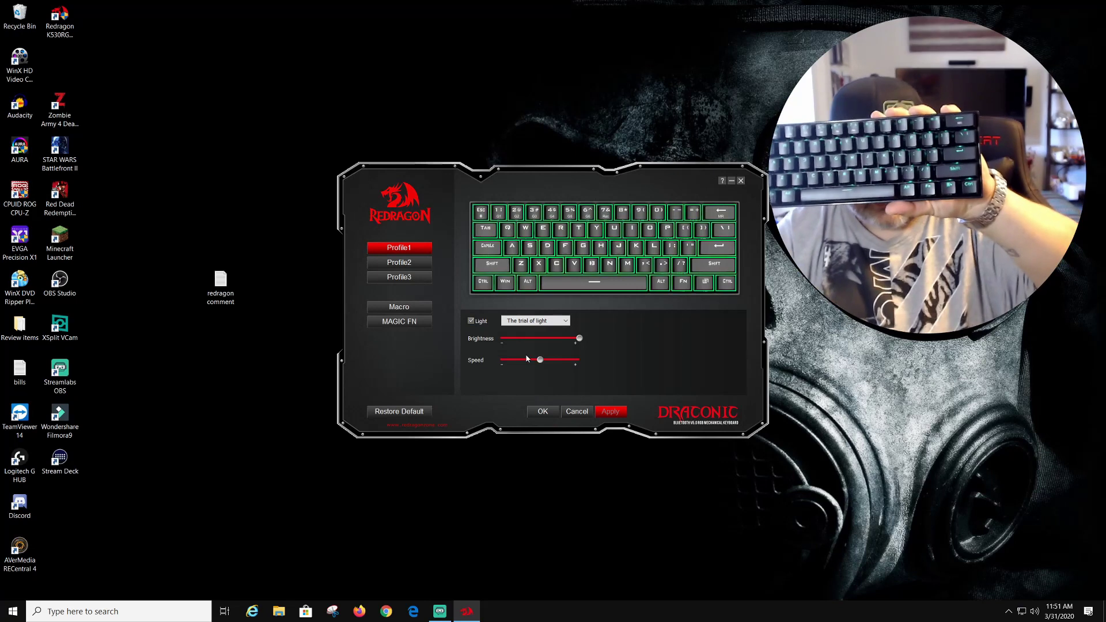
click(542, 321)
click(539, 339)
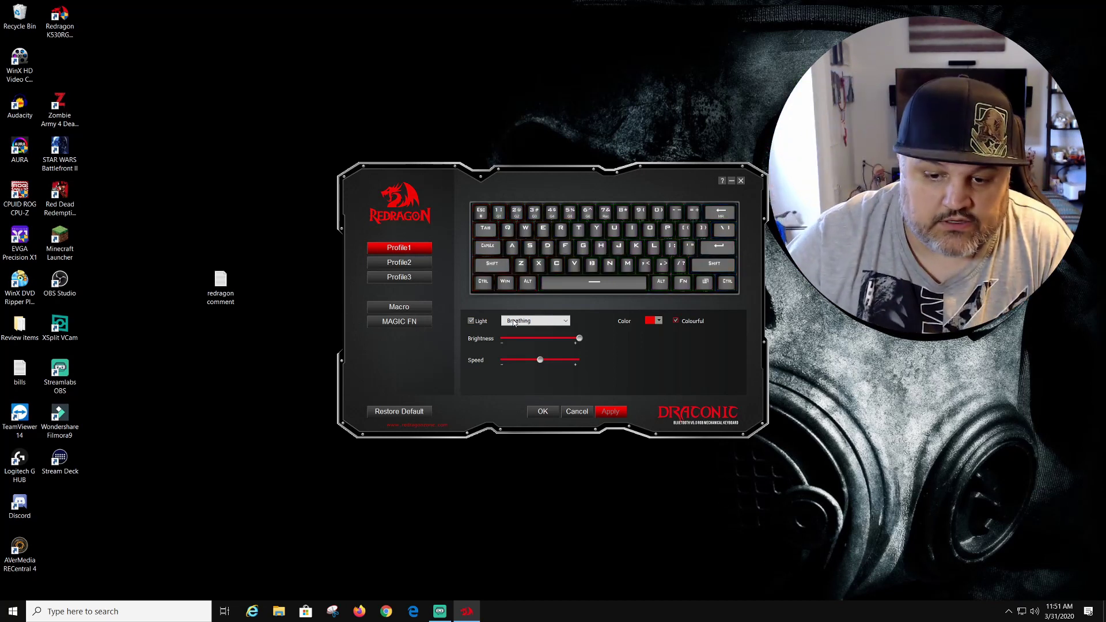
Step: Preview the Normally on and Go with the stream effects, then switch to Clouds fly
click(515, 323)
click(540, 346)
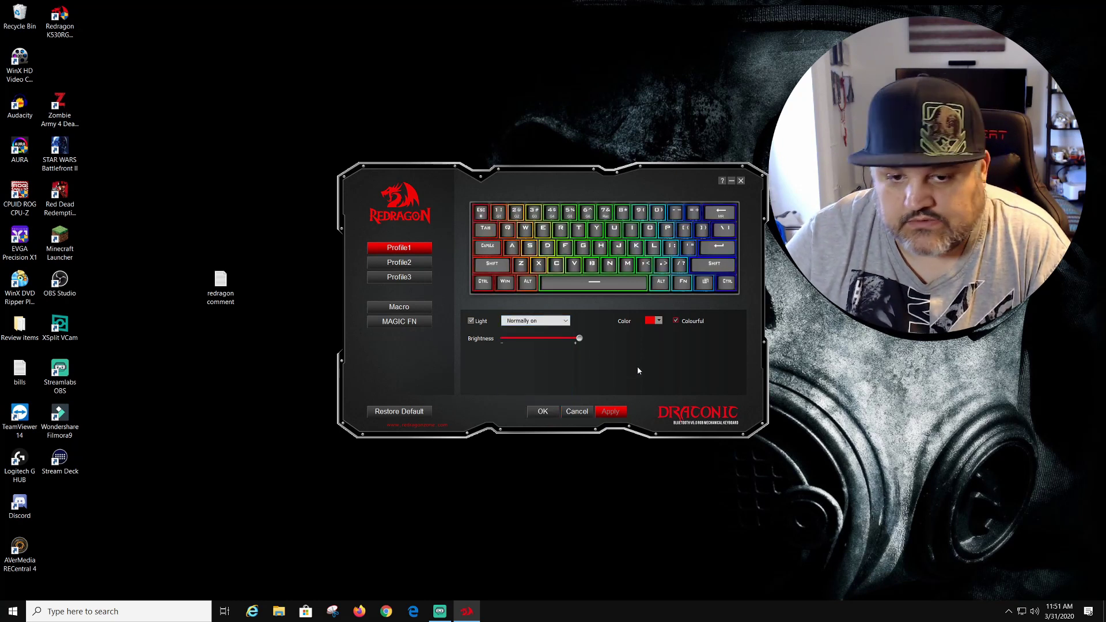
click(564, 320)
click(530, 340)
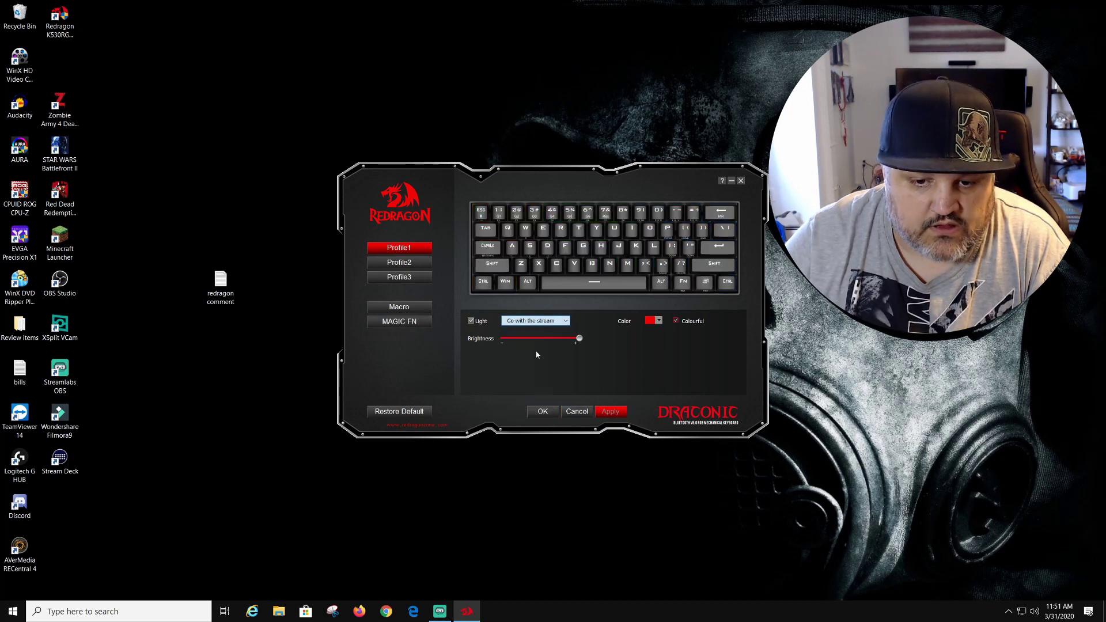
click(566, 322)
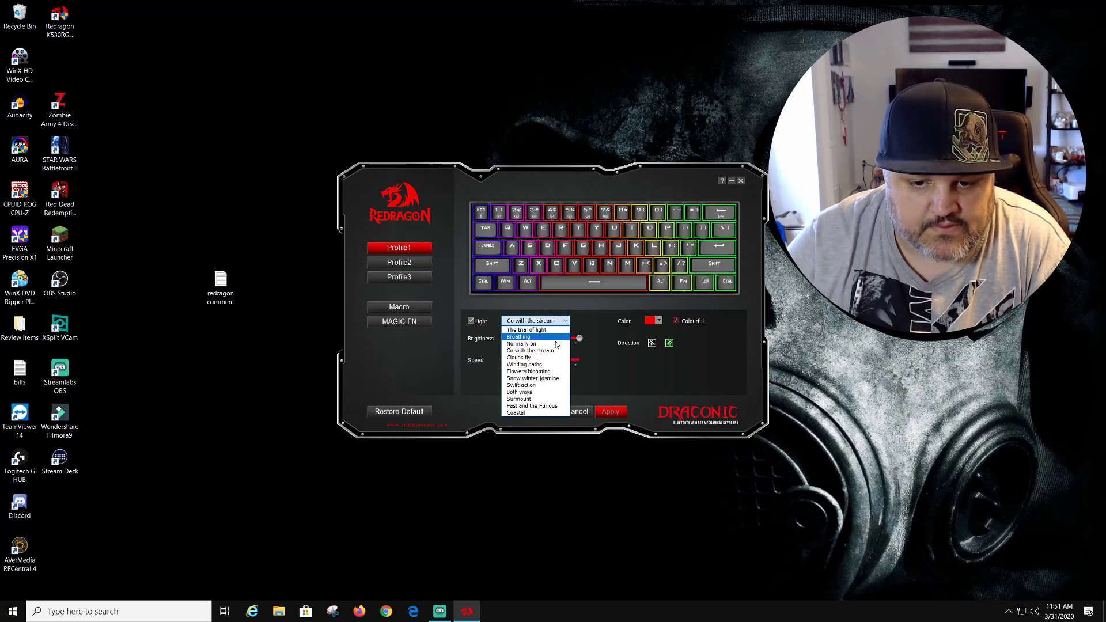
click(542, 358)
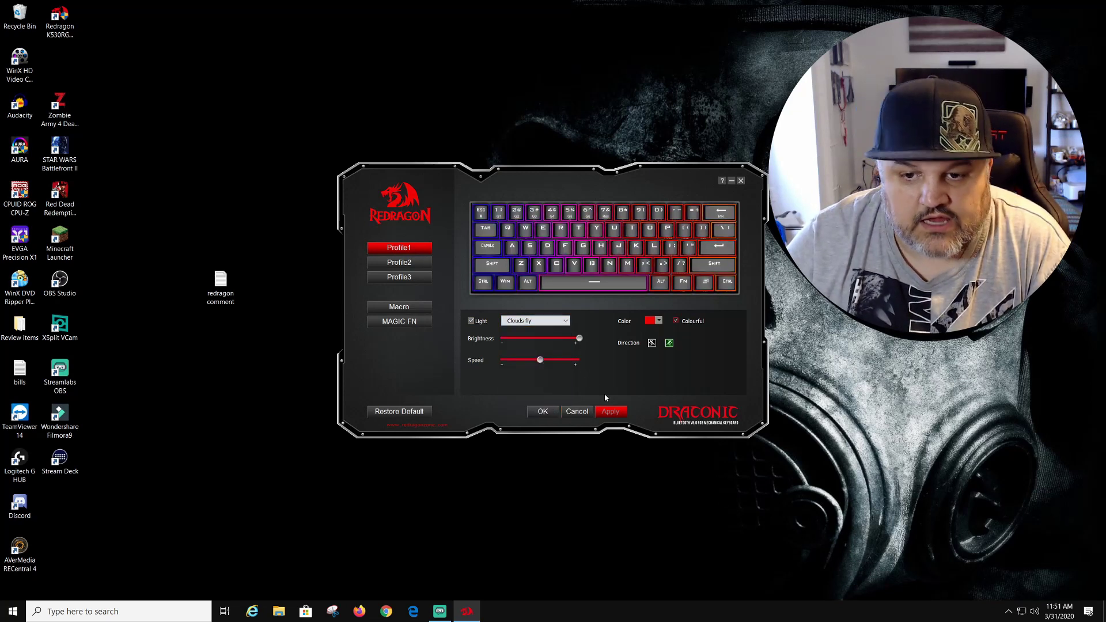
Step: Turn Colourful off for solid red Clouds fly, then back on for multicolour
click(652, 321)
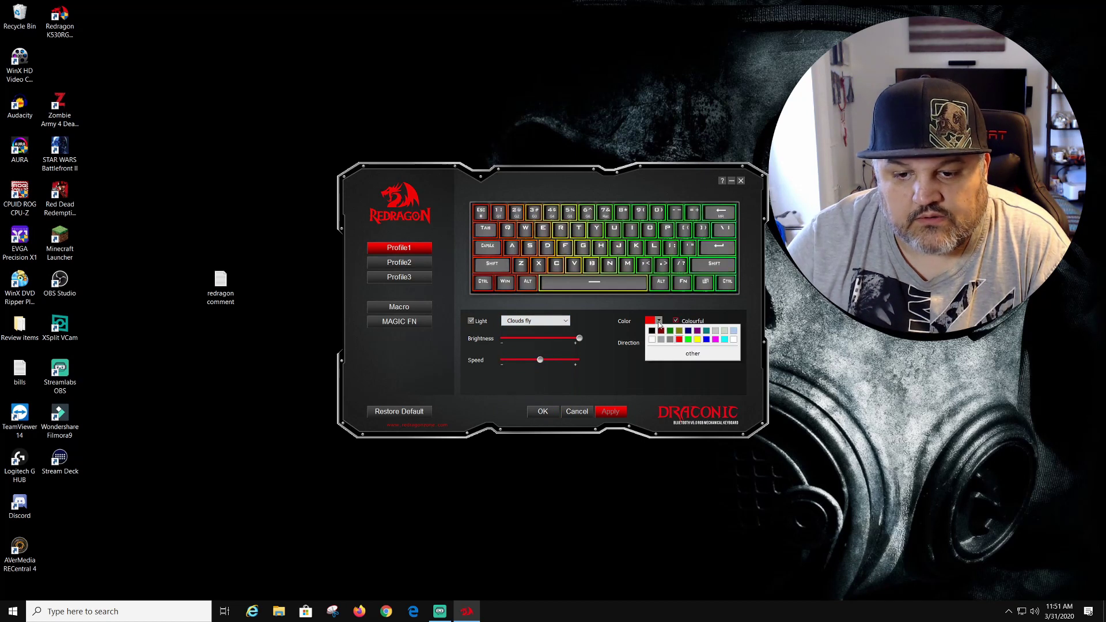
click(676, 321)
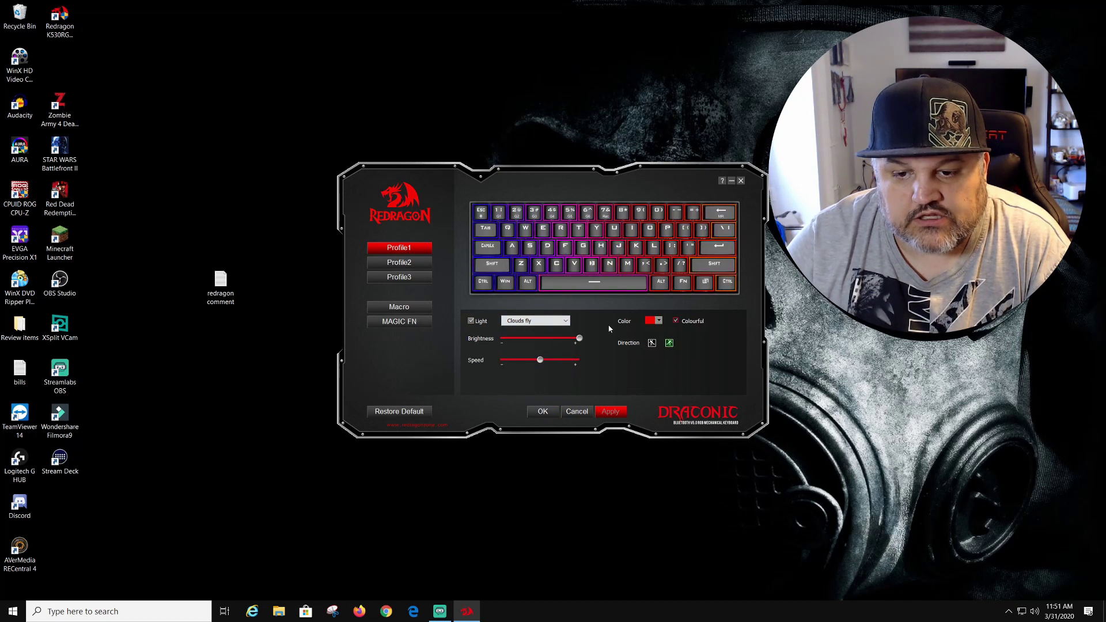
click(676, 321)
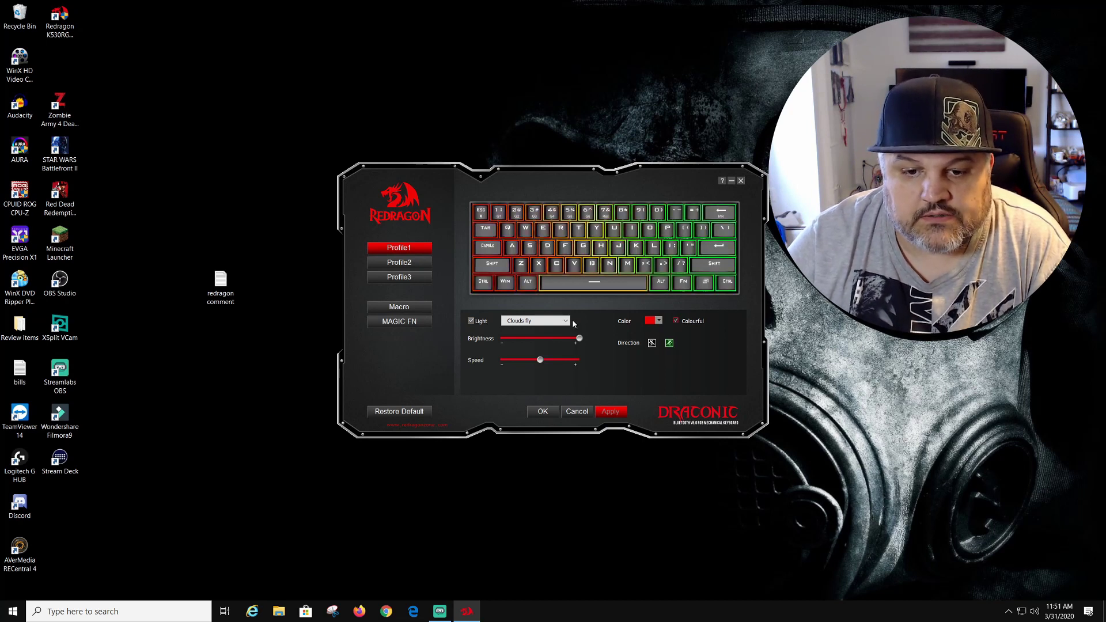
click(563, 321)
Step: Step the effect through Winding paths and Flowers blooming to Snow winter jasmine
click(525, 364)
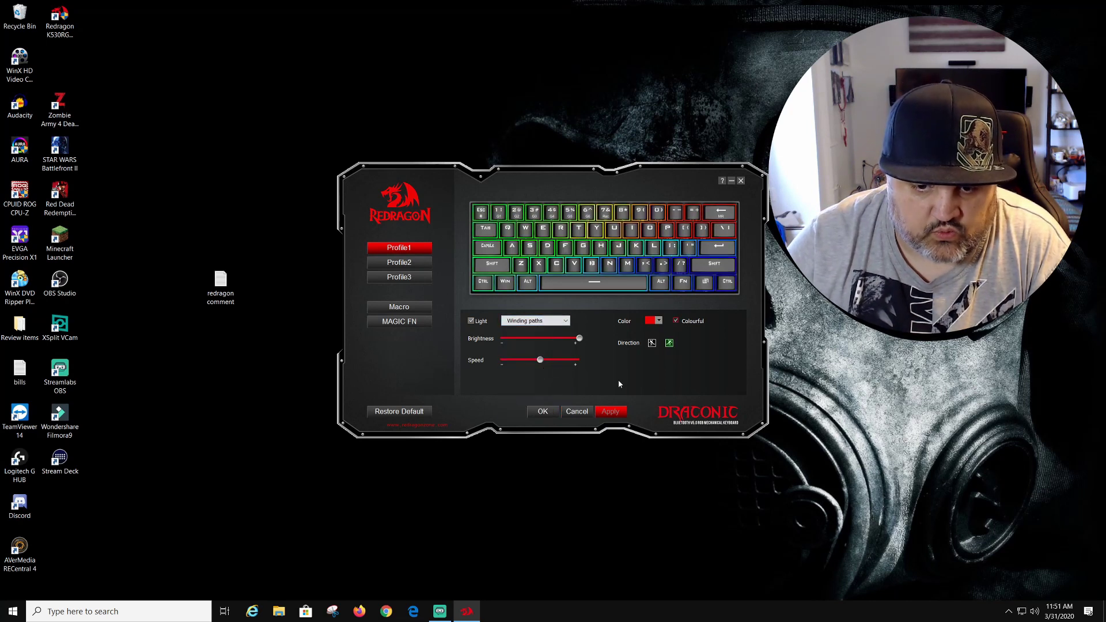
click(565, 321)
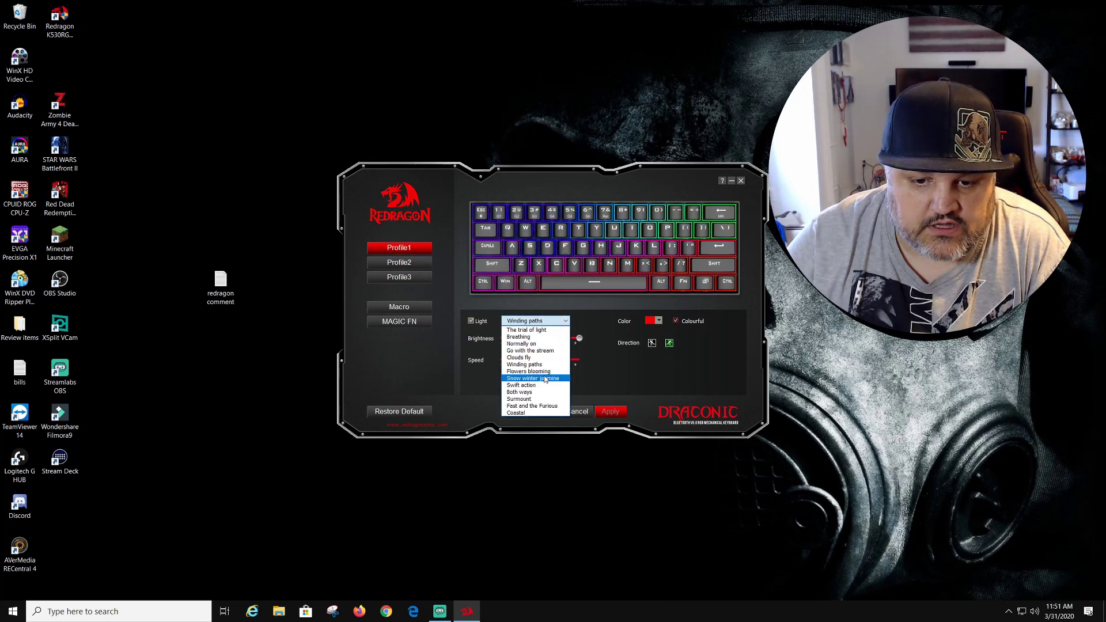
click(544, 372)
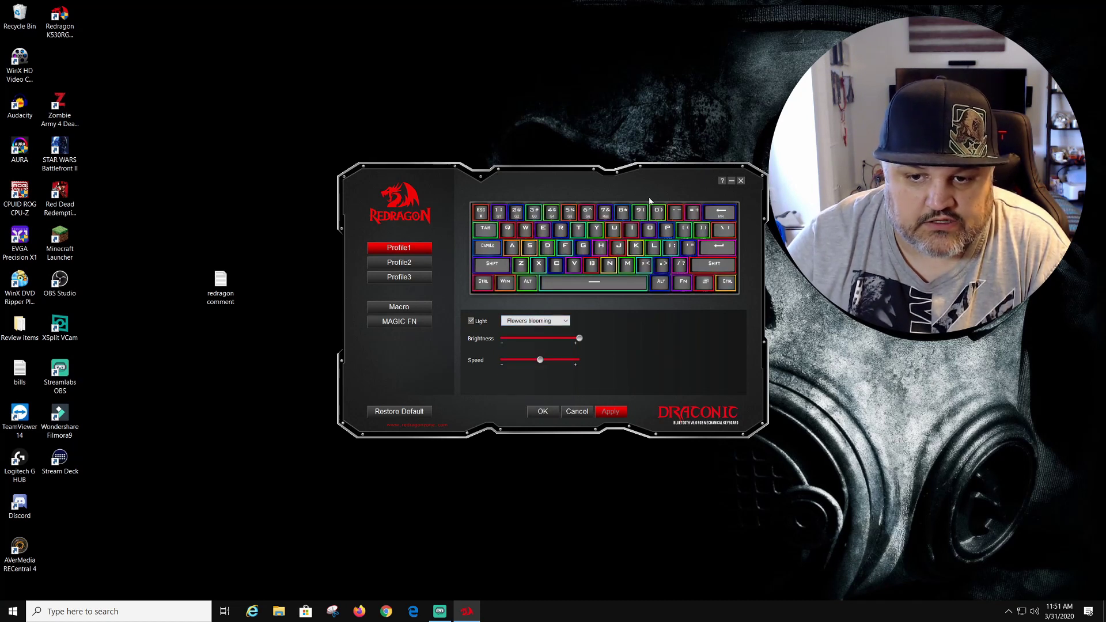
click(564, 321)
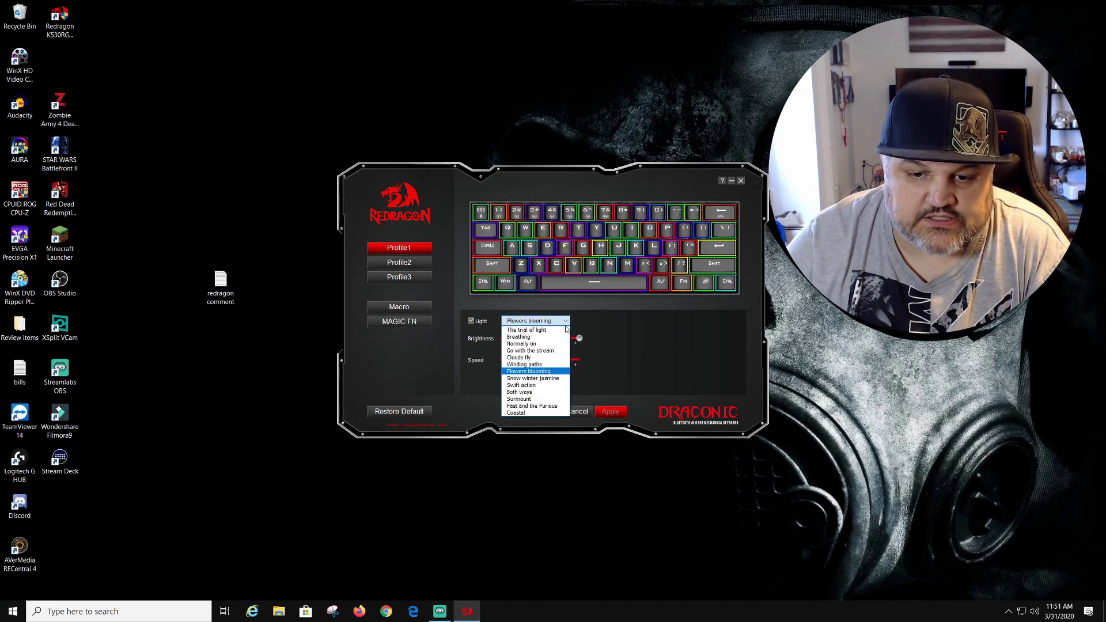
click(540, 379)
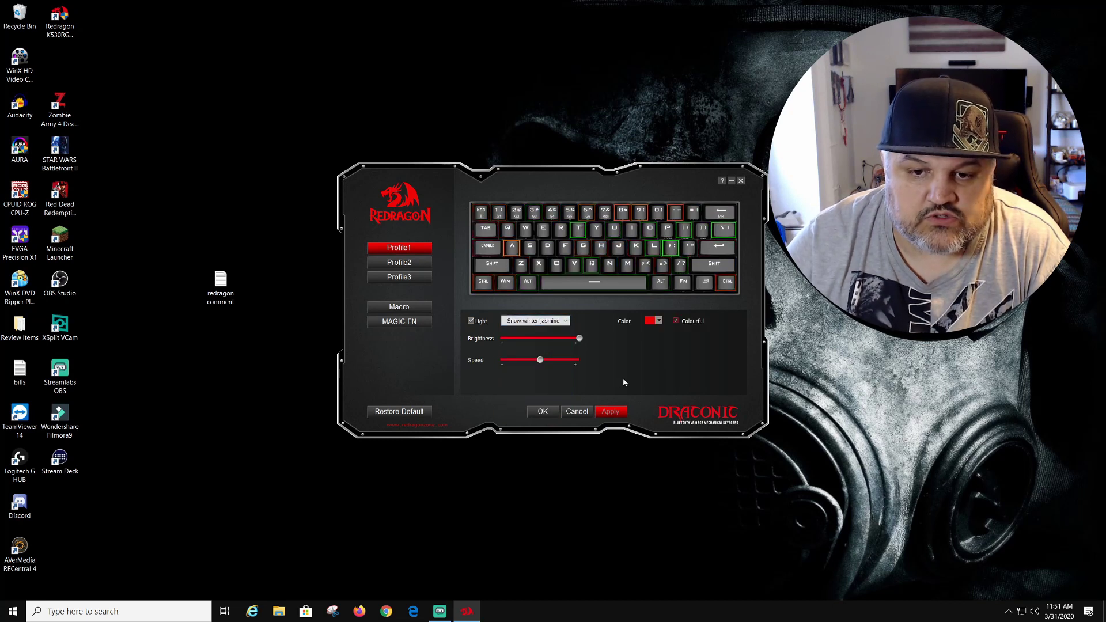
Step: Preview Swift action and Both ways, then set the effect to Surmount
click(551, 321)
click(536, 385)
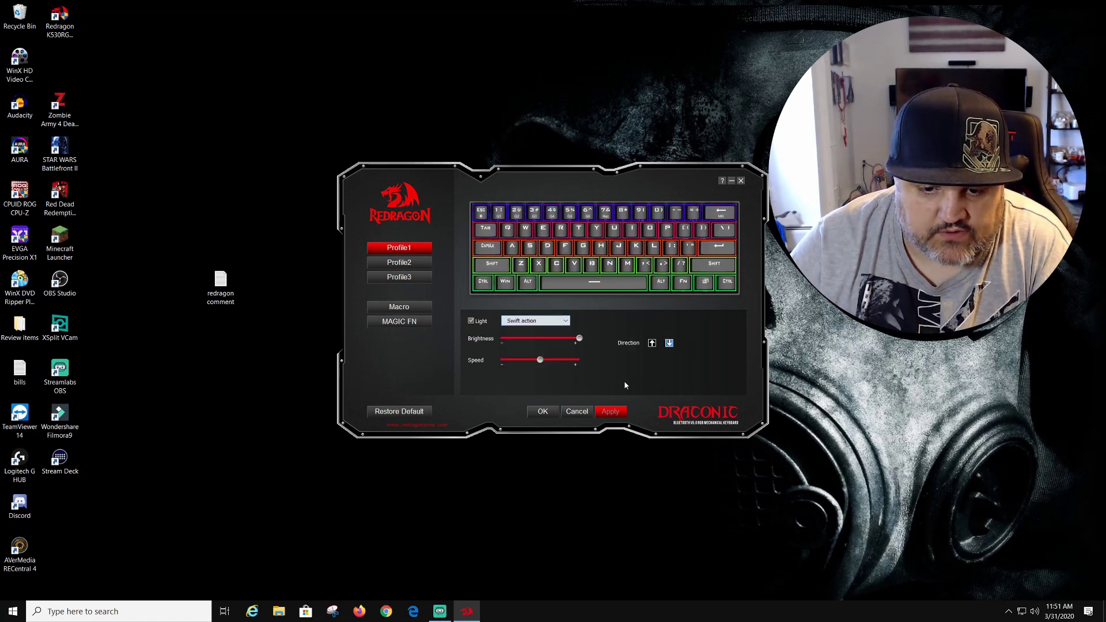
click(567, 323)
click(519, 392)
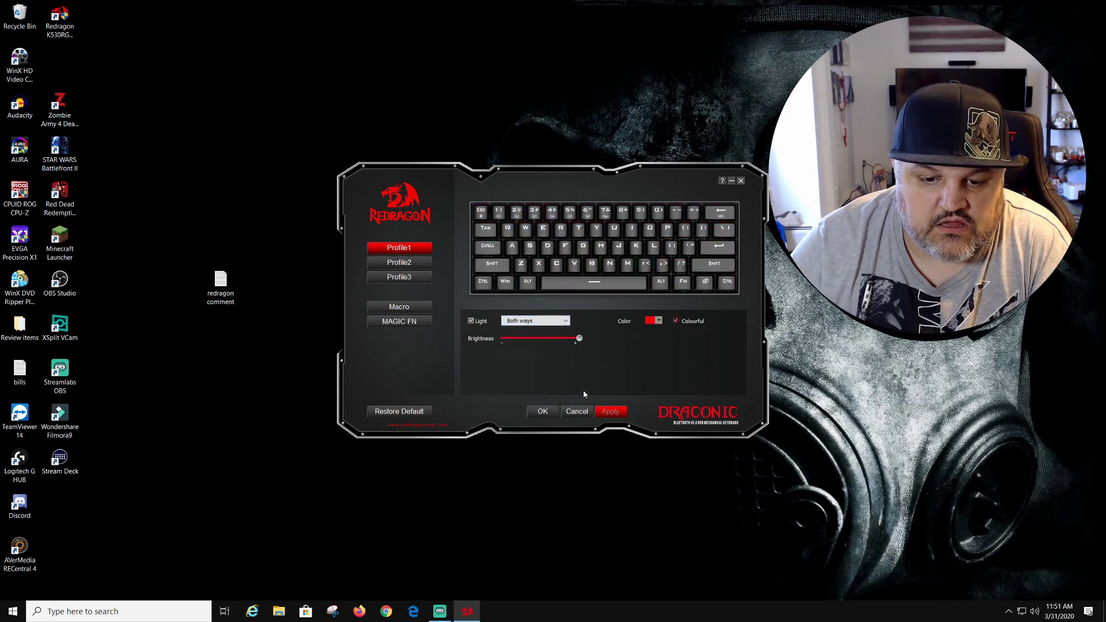
click(564, 322)
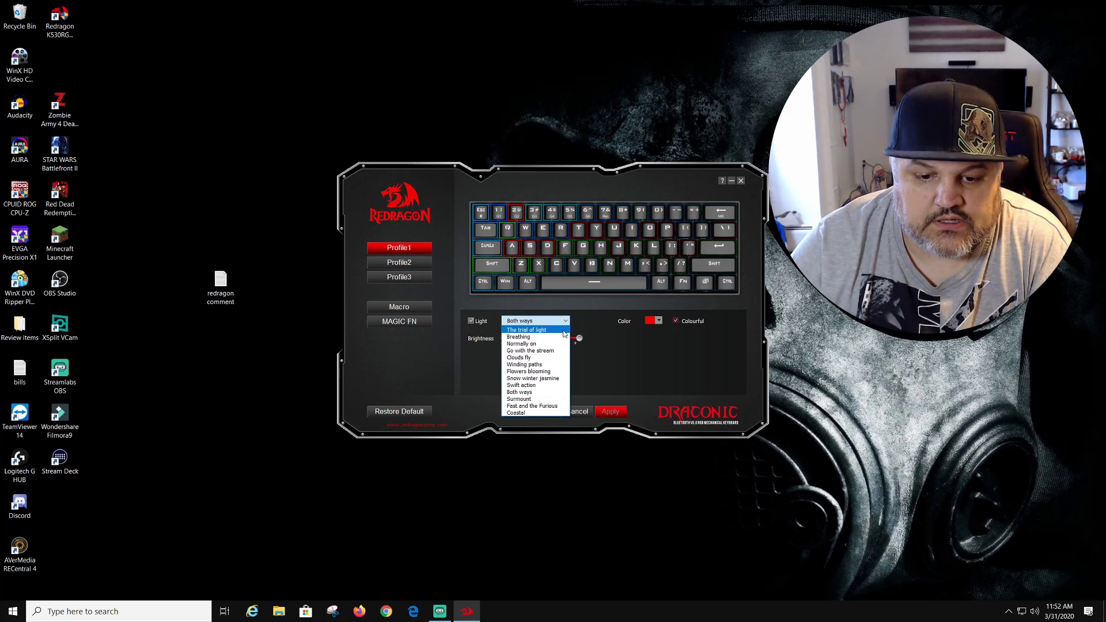
click(544, 399)
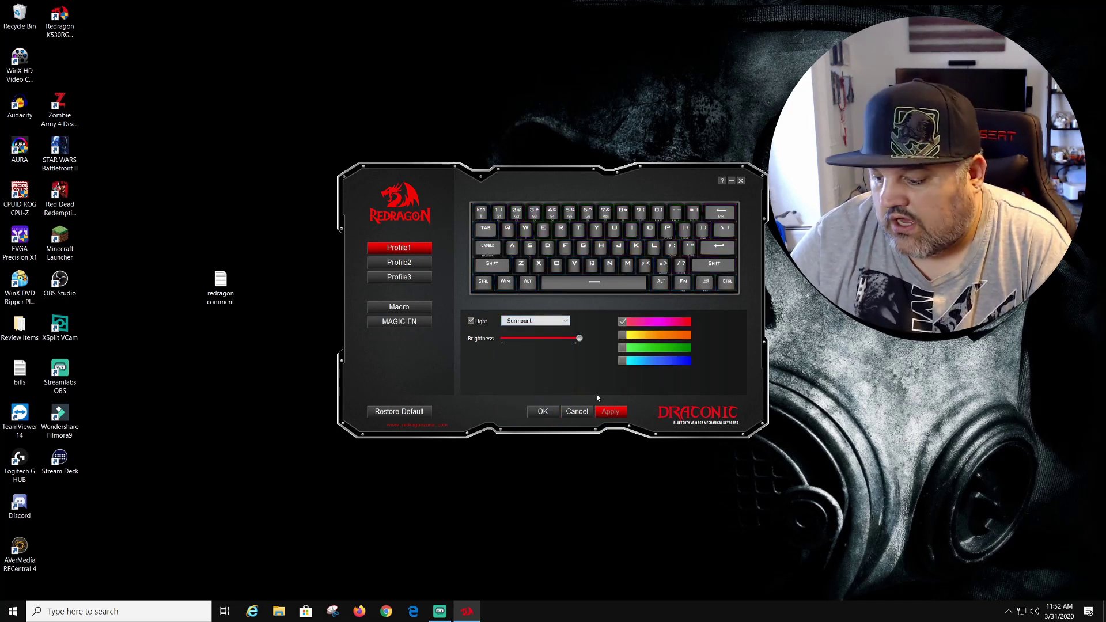
Step: Pick Surmount's yellow-orange colour scheme, then switch the effect to Fast and the Furious
click(622, 336)
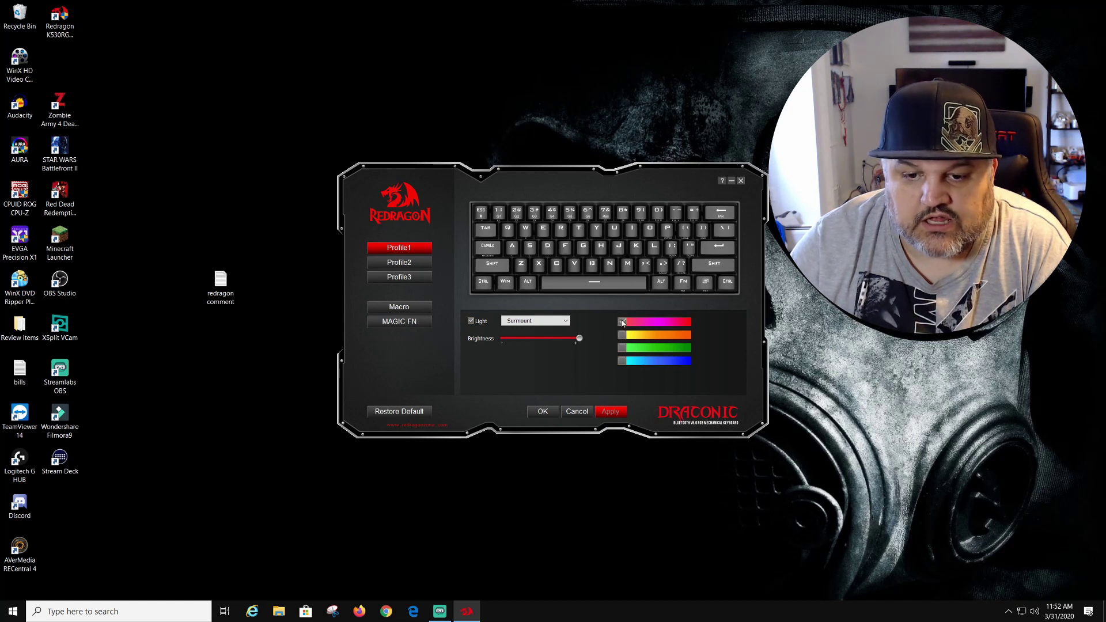
click(536, 323)
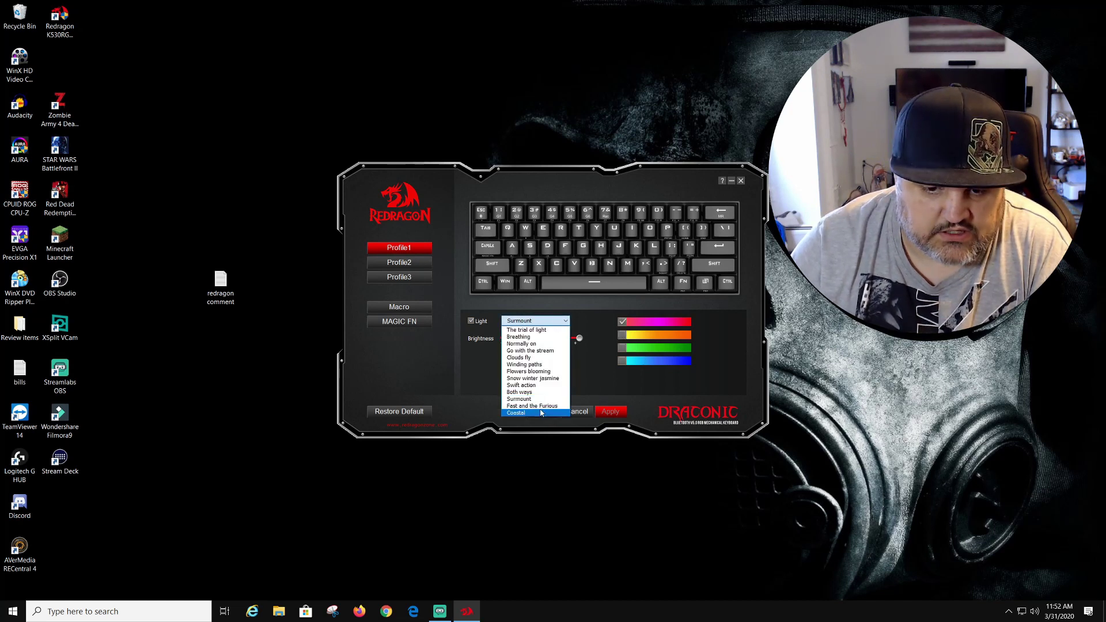
click(543, 411)
Step: Switch the effect to Coastal and briefly check its basic colour choices
click(564, 321)
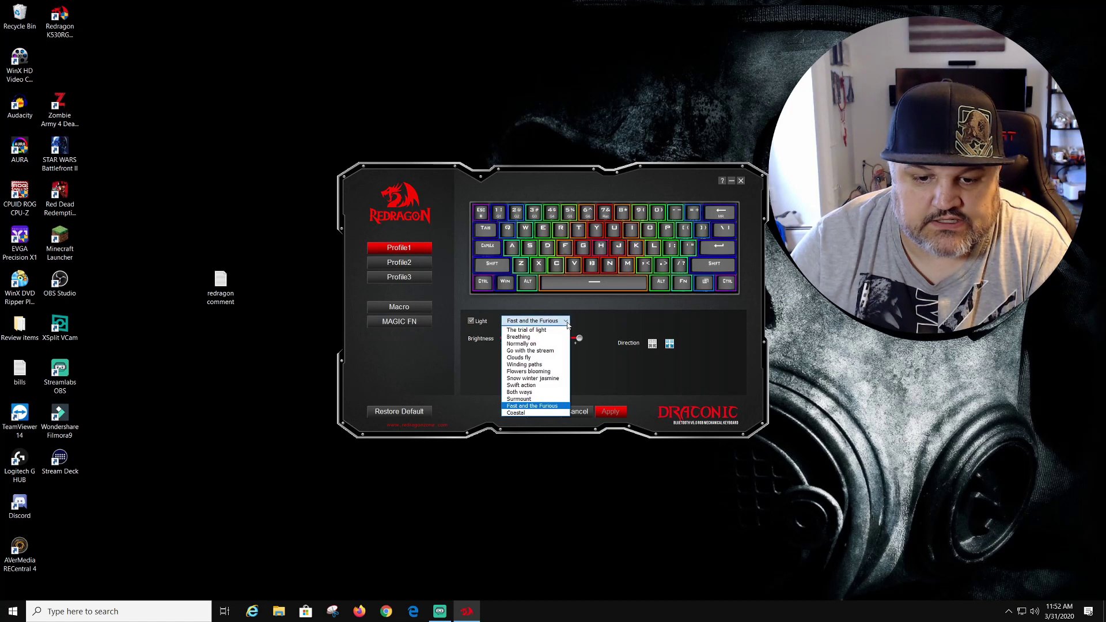
click(528, 413)
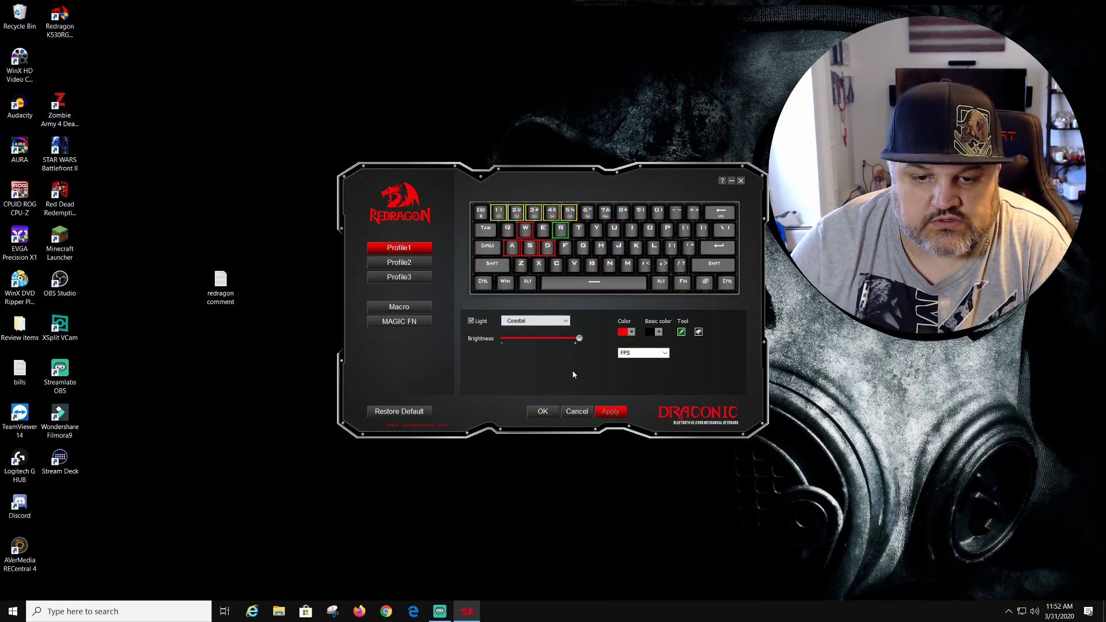
click(562, 321)
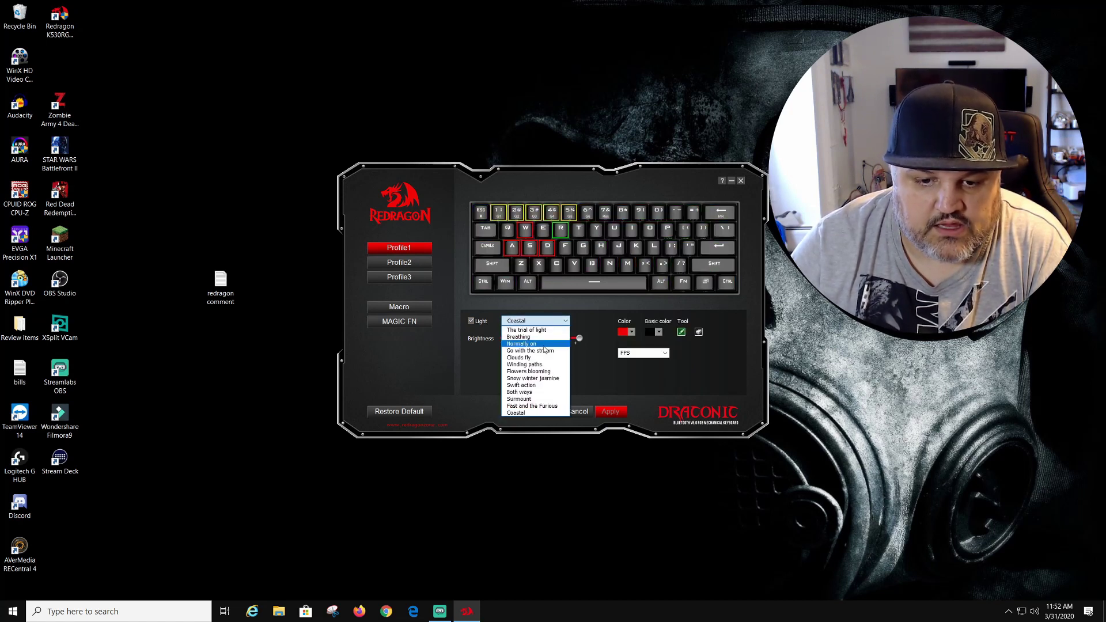
click(583, 386)
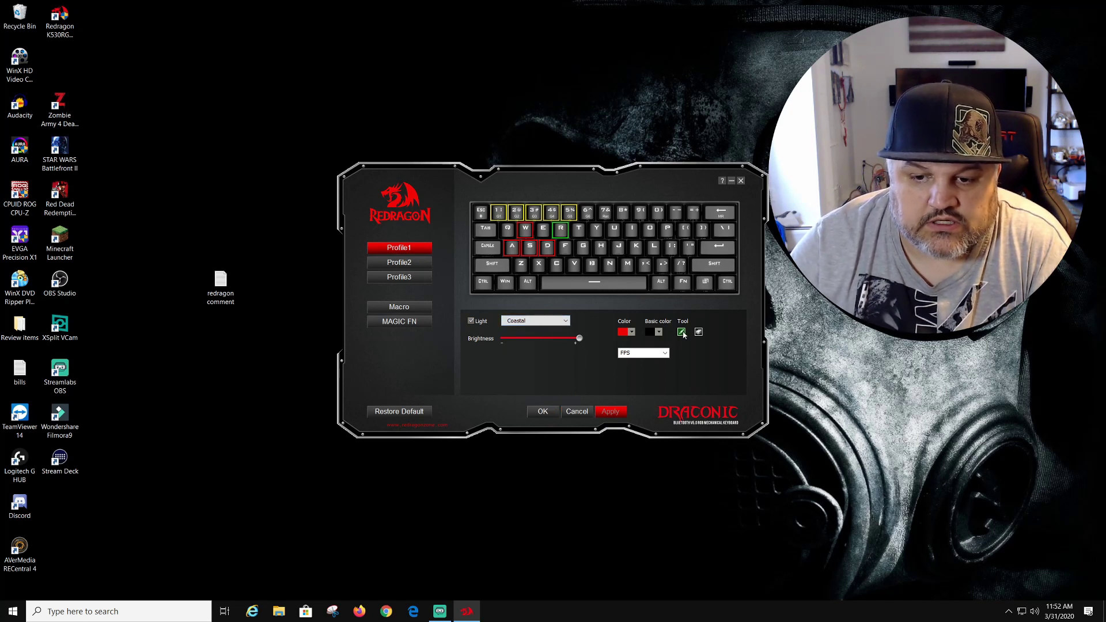
click(659, 332)
click(659, 332)
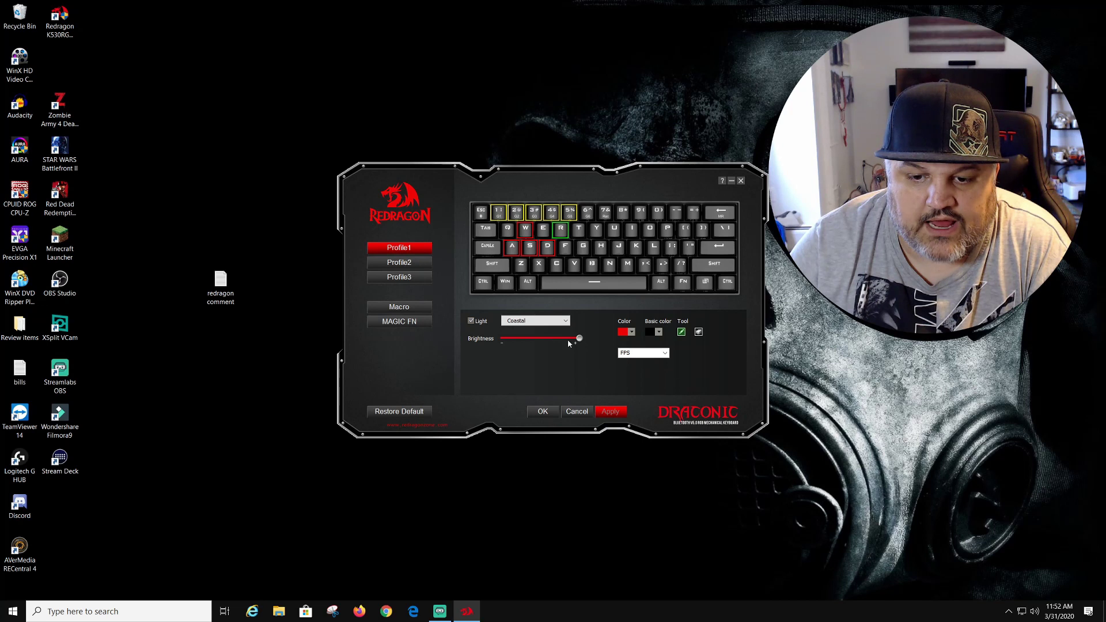
click(558, 321)
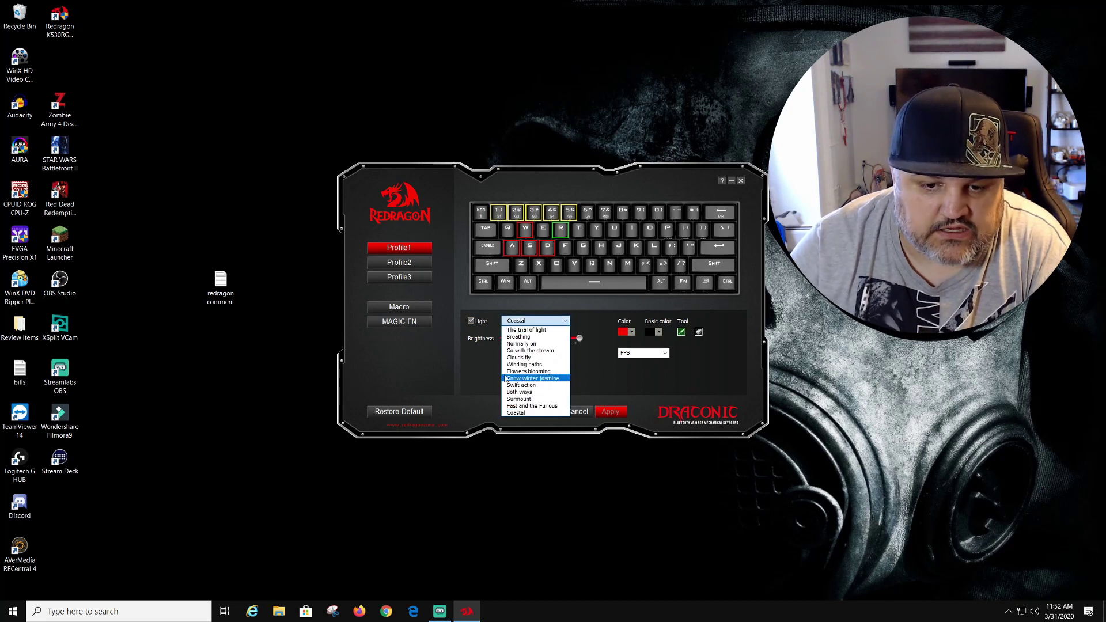
Step: Keep the Coastal effect, then switch Profile2's lighting on and back off
click(475, 390)
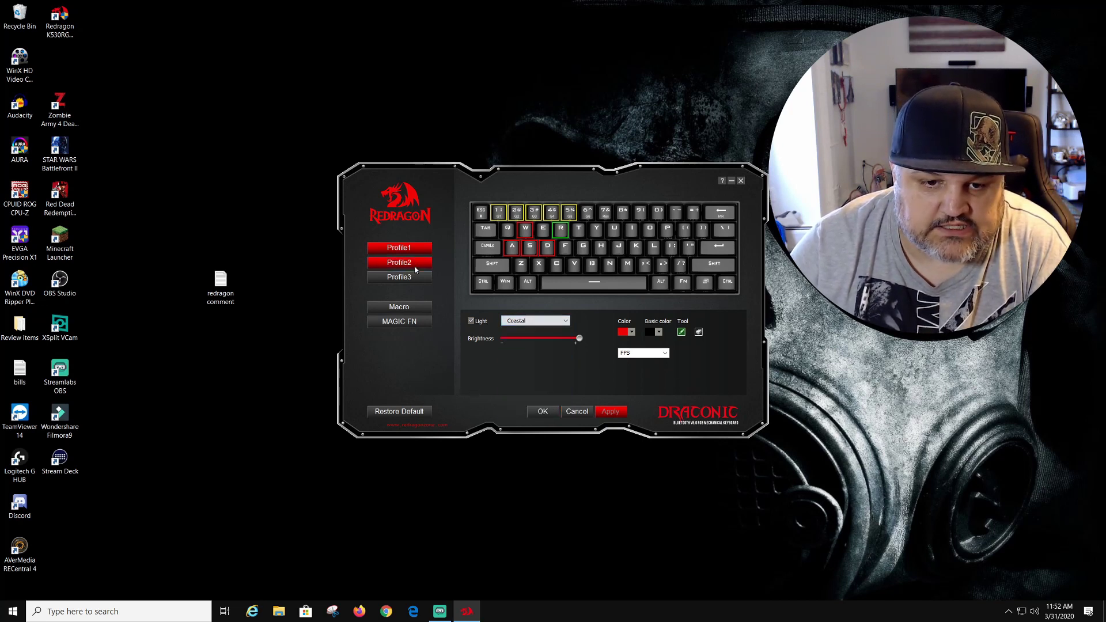
click(471, 322)
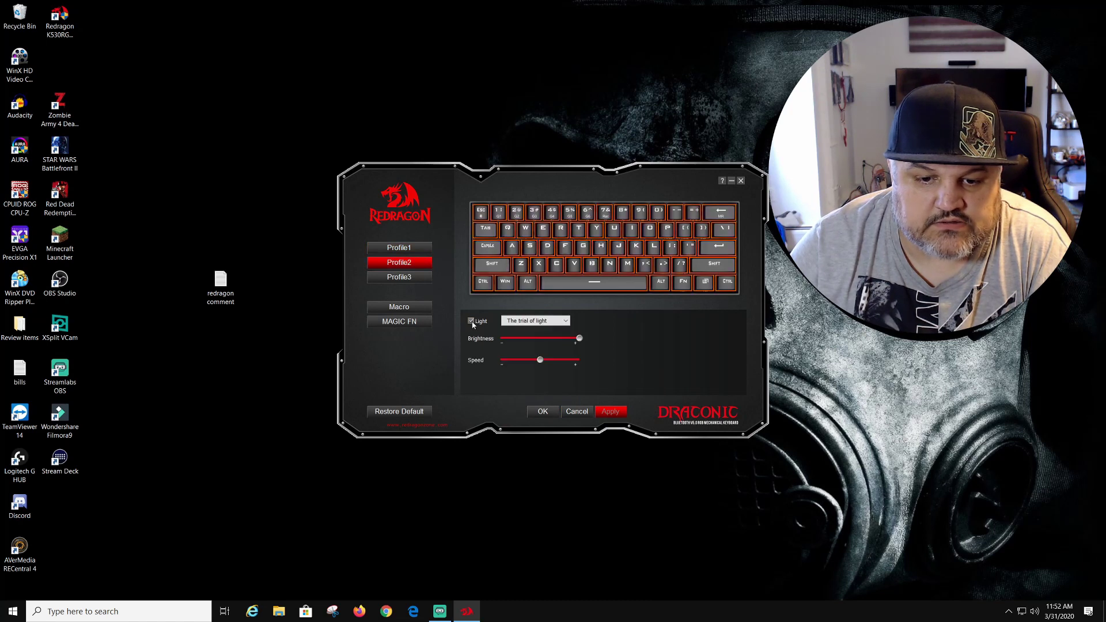
click(471, 322)
Step: View Profile2's Macro Setting section and close it without saving
click(397, 308)
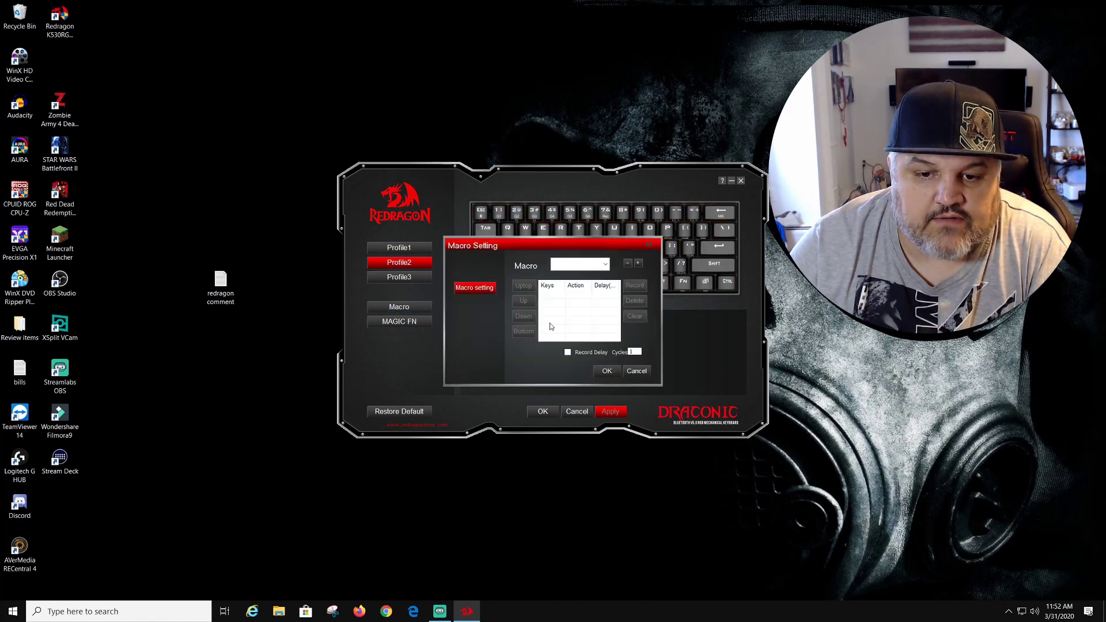
click(475, 290)
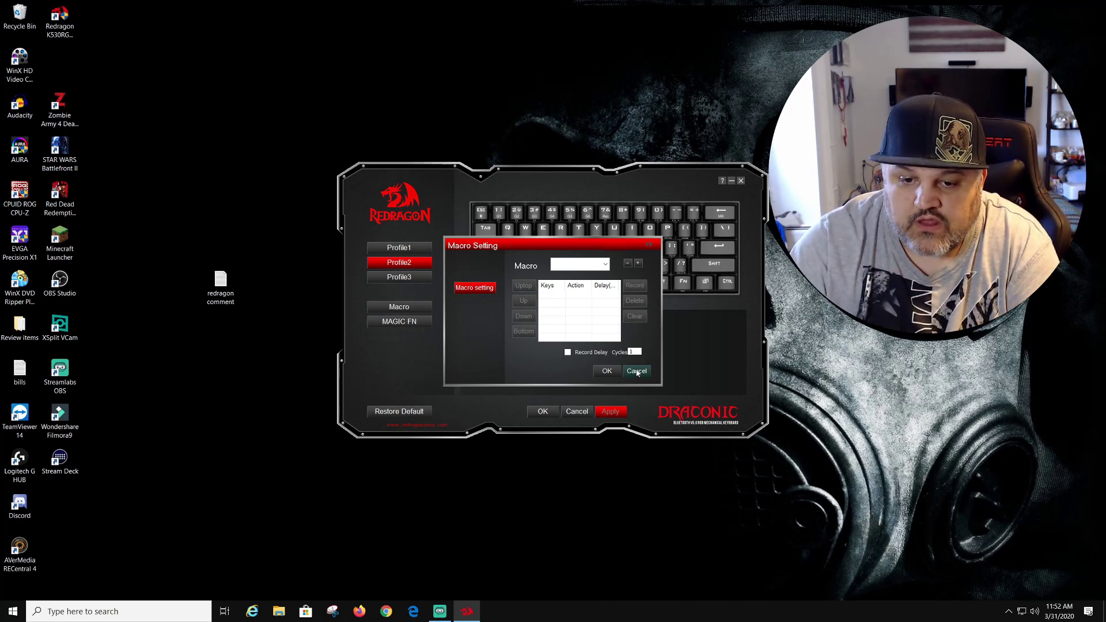
click(637, 373)
Step: Bring up Profile2's MAGIC FN settings and cancel them without changes
click(406, 322)
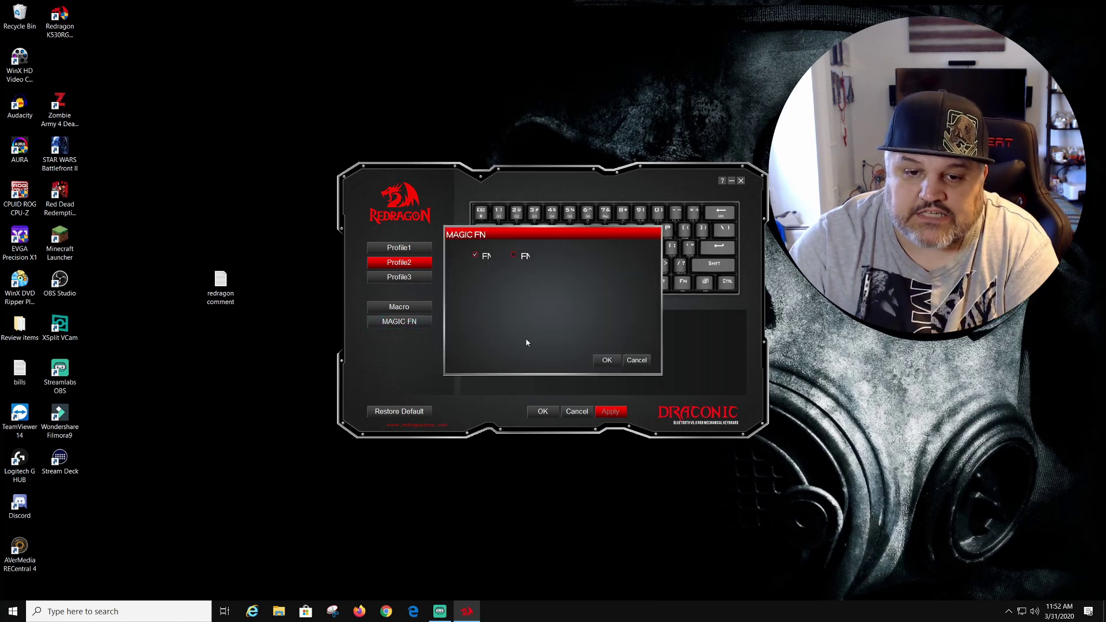
click(636, 362)
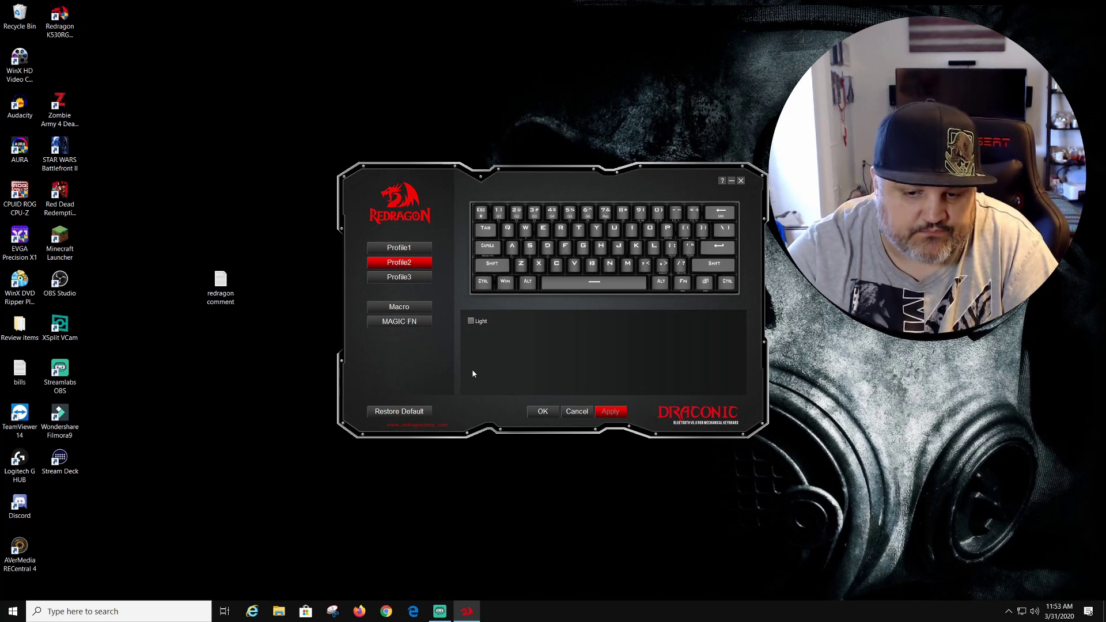
Step: Restore the default settings, then move from Profile1 to Profile3
click(416, 412)
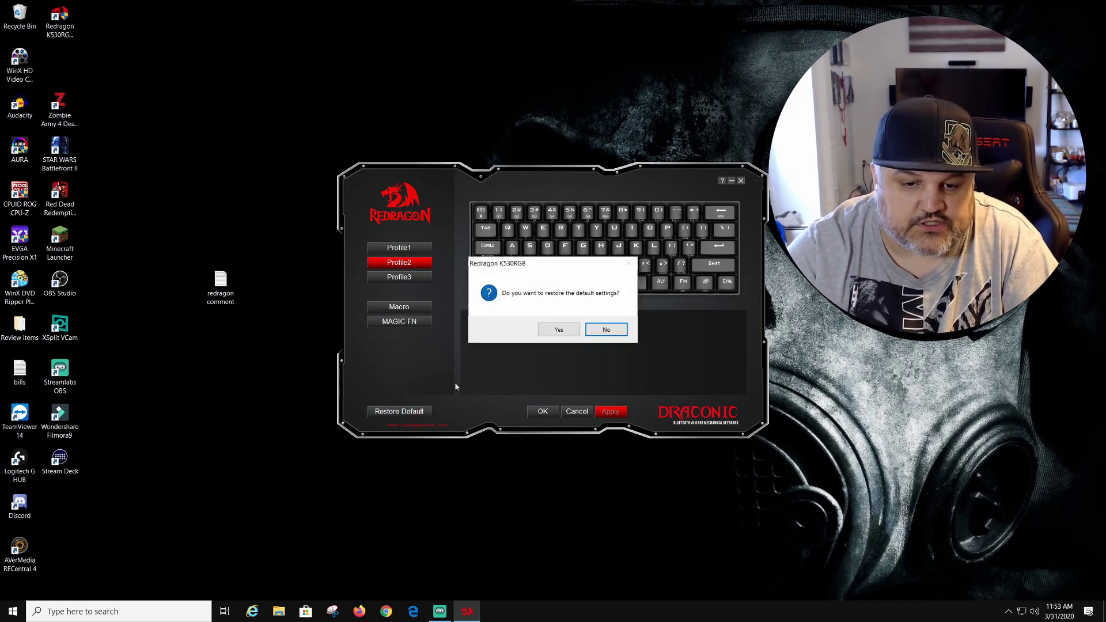
click(559, 331)
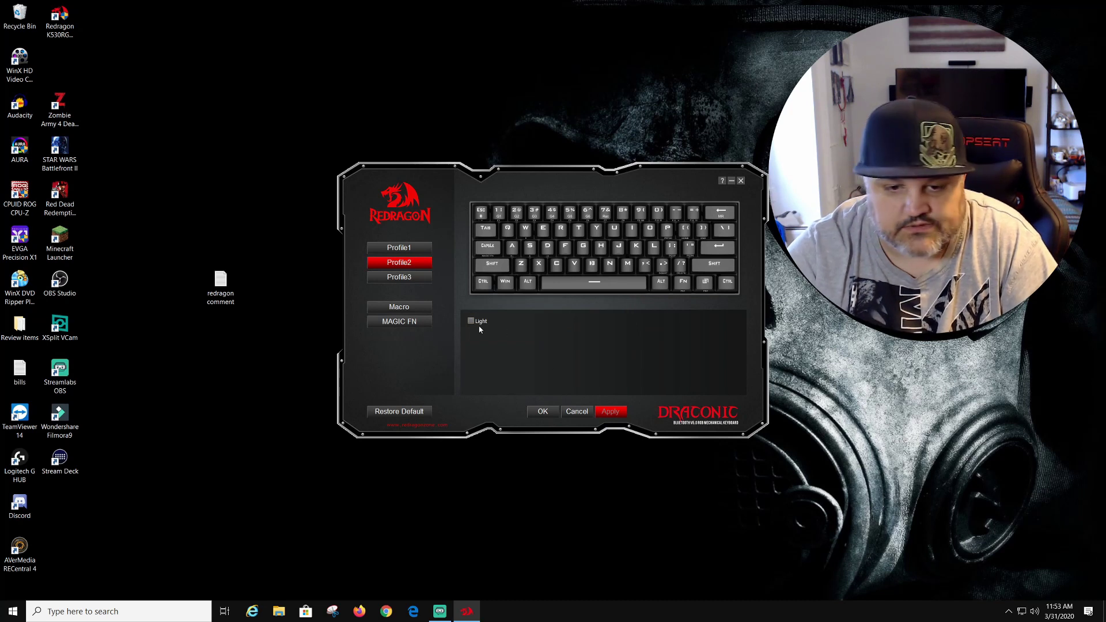
click(403, 249)
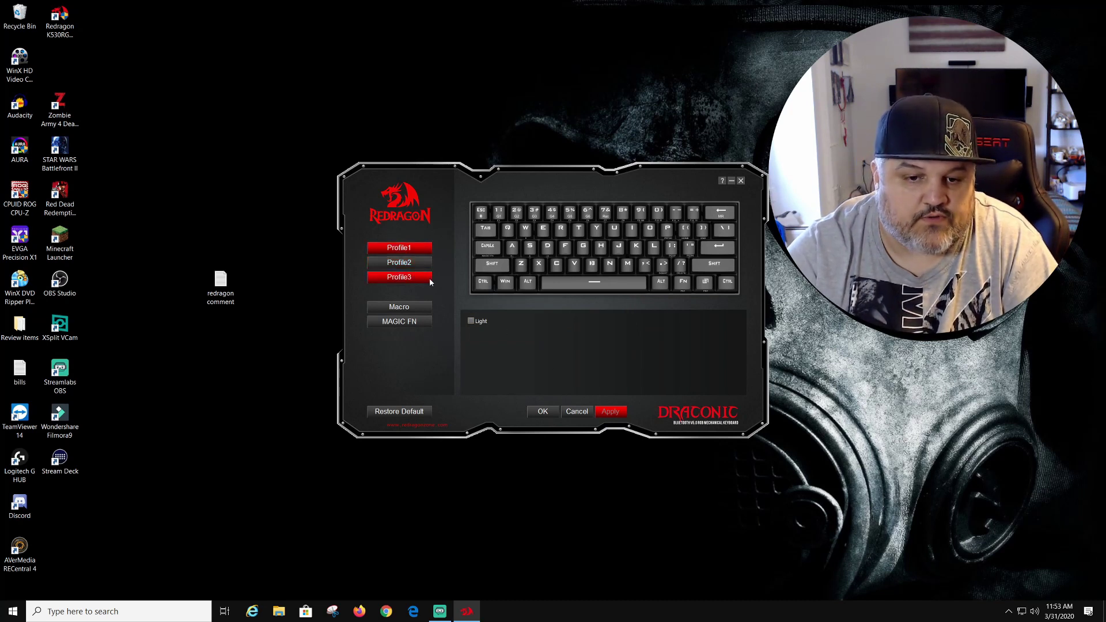
click(471, 321)
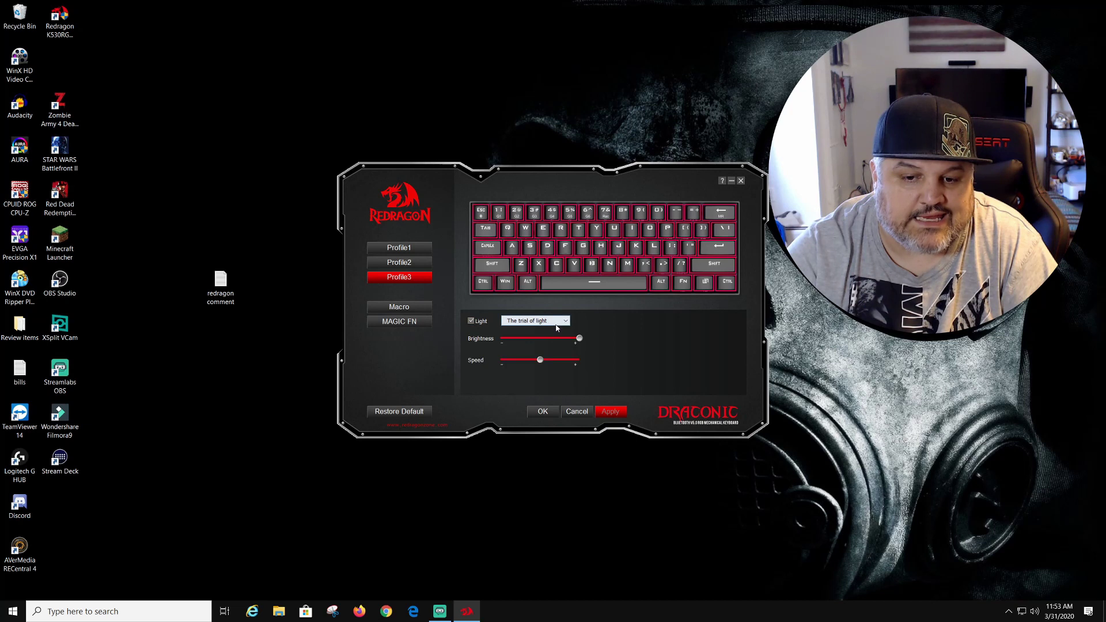
Step: Set Profile3's effect to Normally on, comparing multicolour with single-colour lighting
click(564, 321)
click(539, 344)
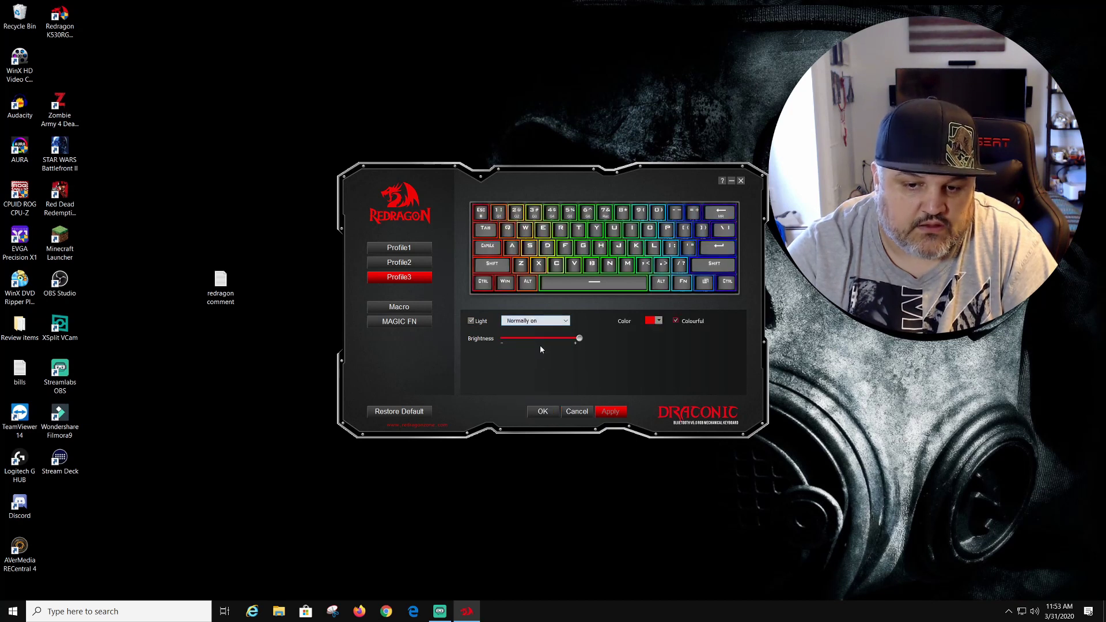
click(677, 320)
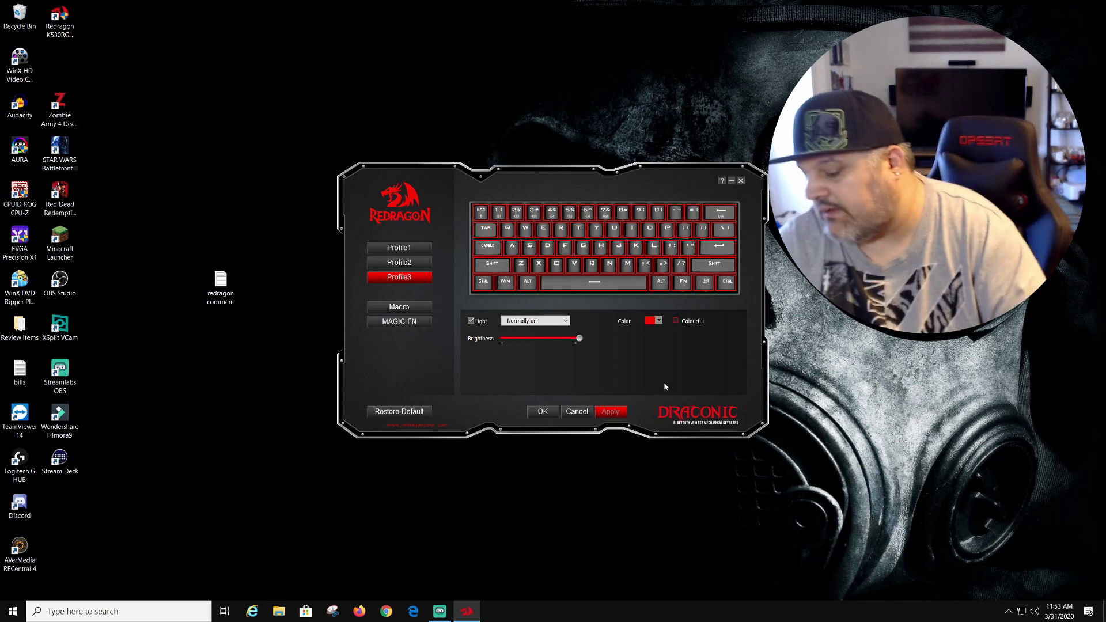
click(676, 321)
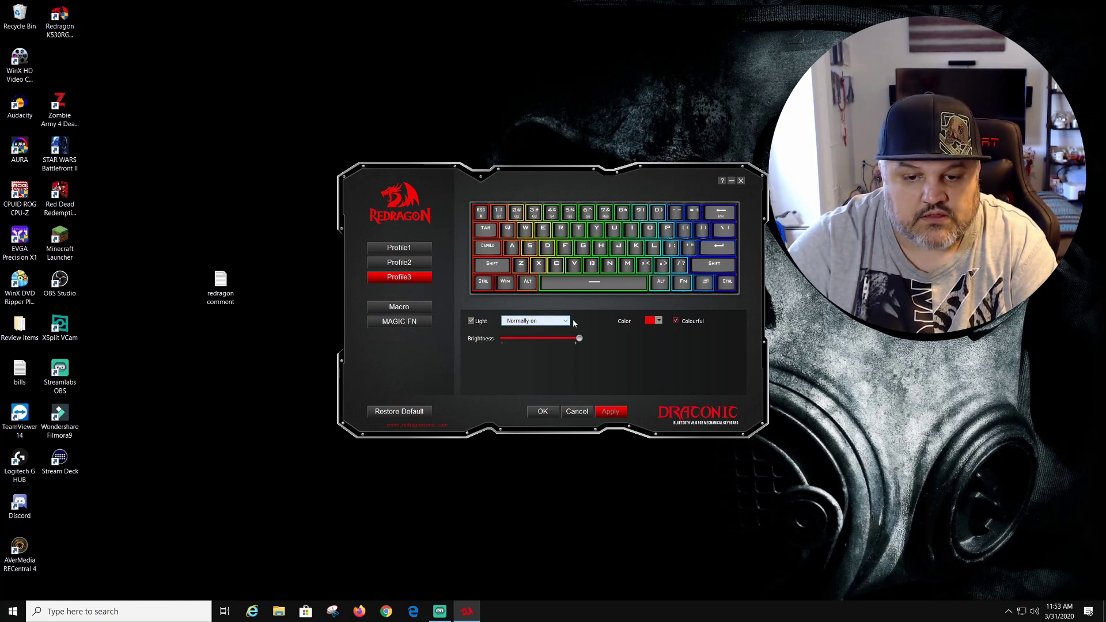
click(676, 322)
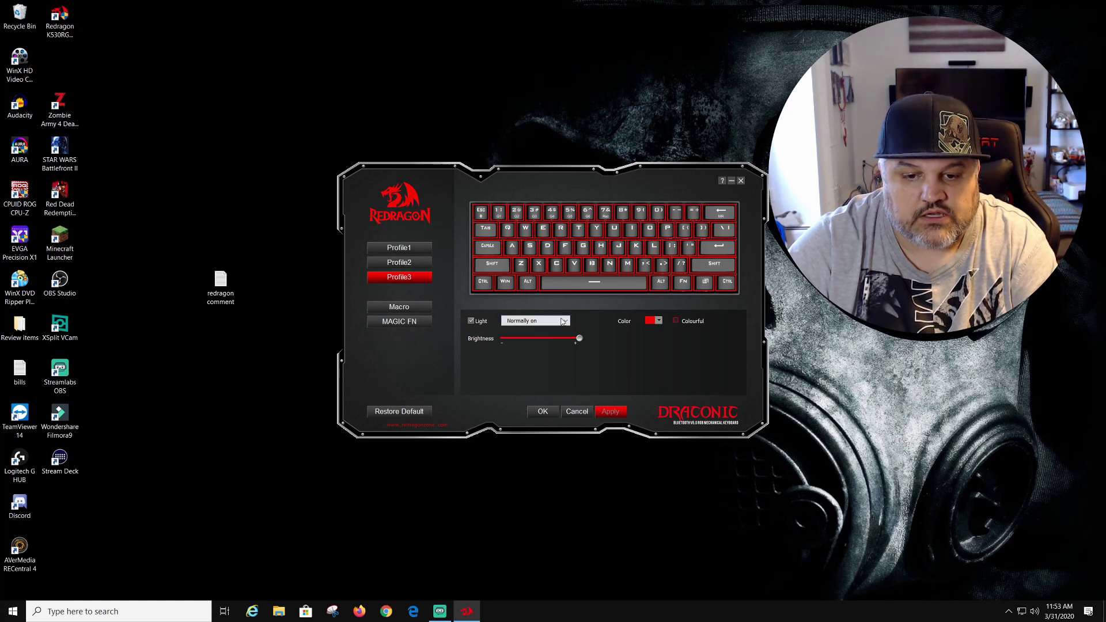
Step: Make Profile3's lighting solid blue, then save and close the window
click(658, 321)
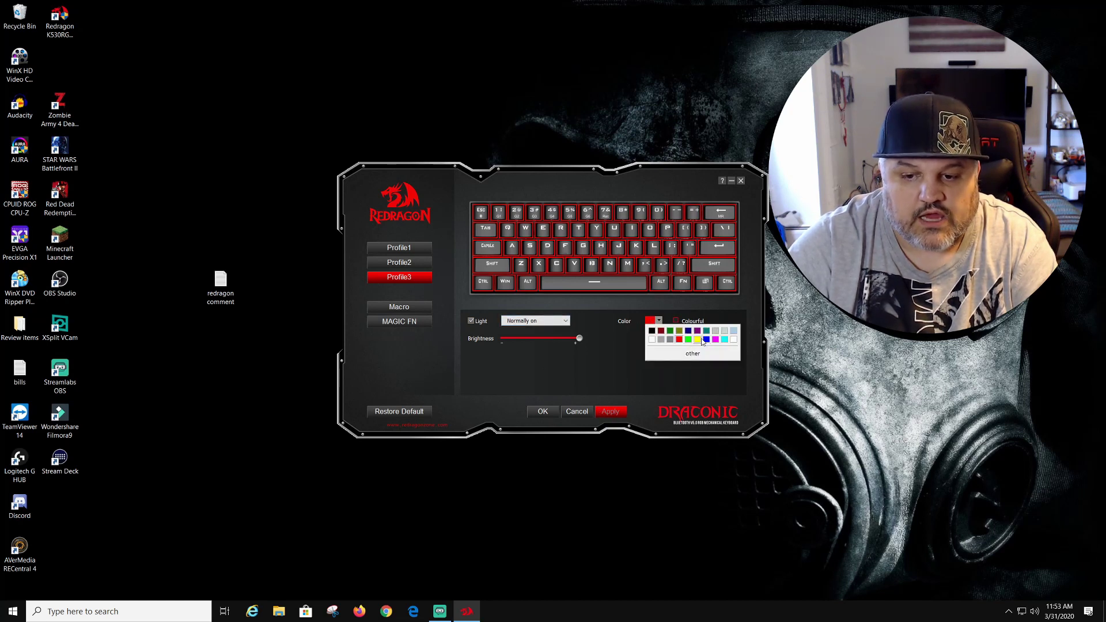
click(706, 340)
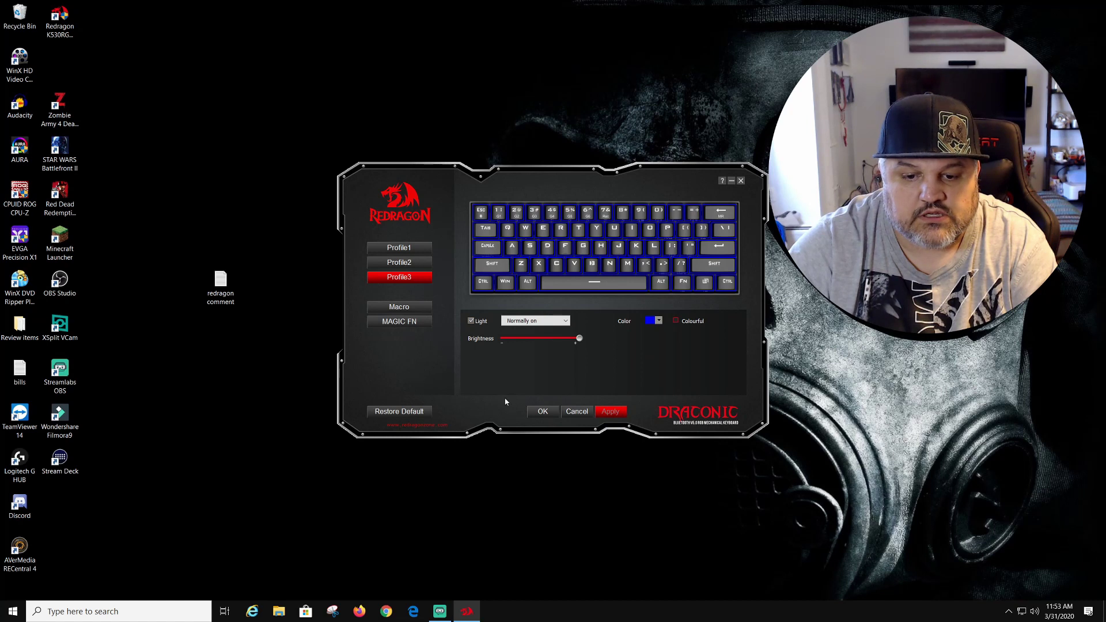
click(540, 412)
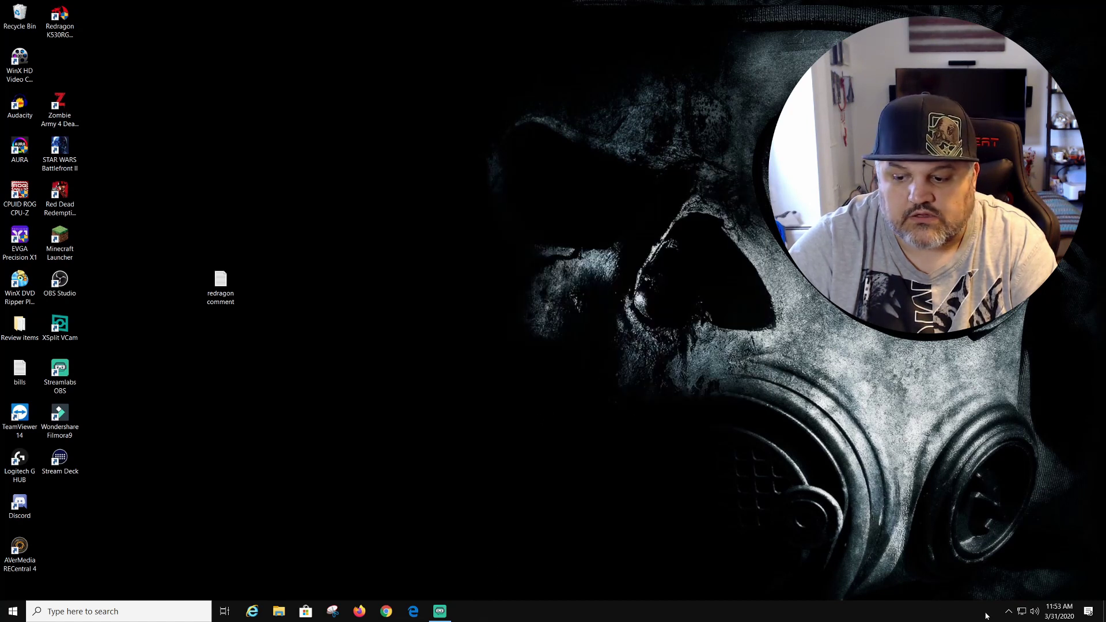
Step: Reopen the keyboard software from the hidden system tray icons
click(1009, 611)
click(989, 591)
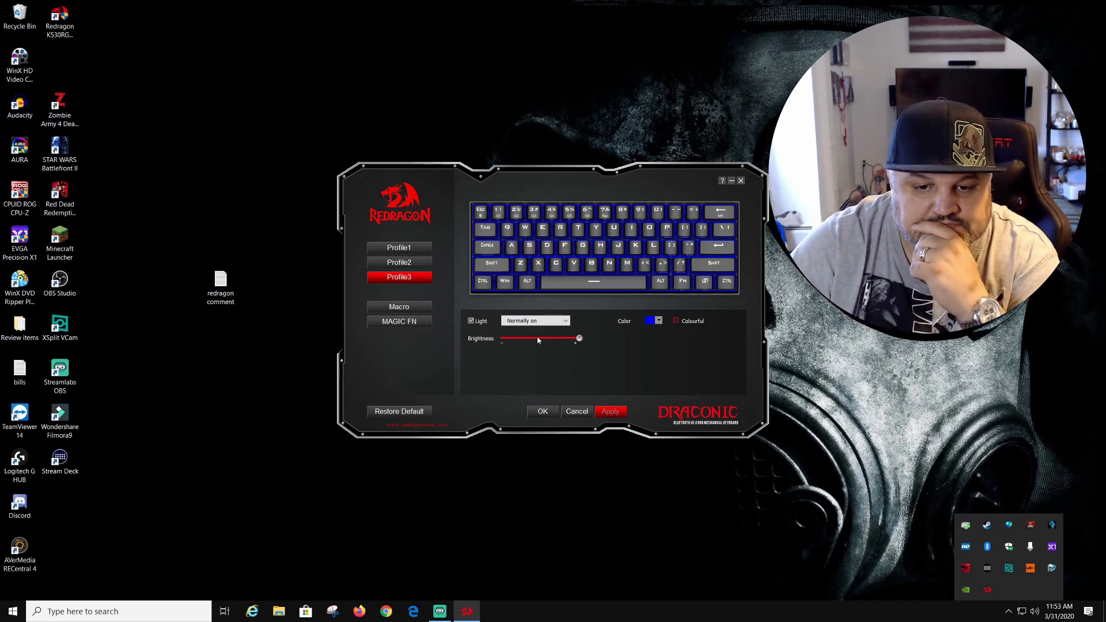
click(612, 374)
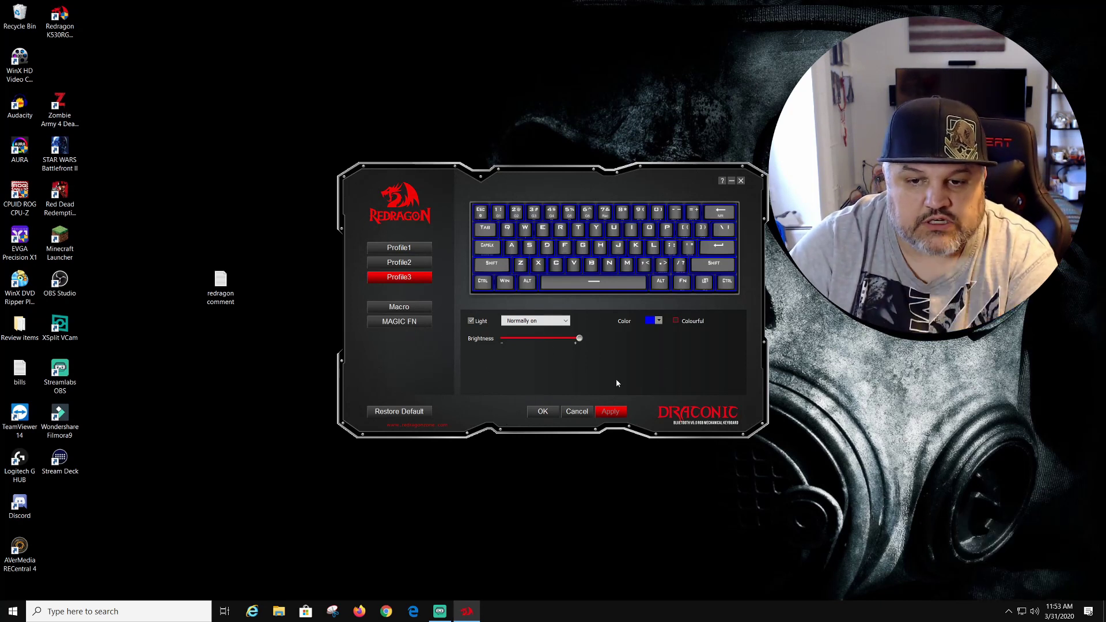
Step: Change Profile3's lighting colour from blue back to red
click(659, 321)
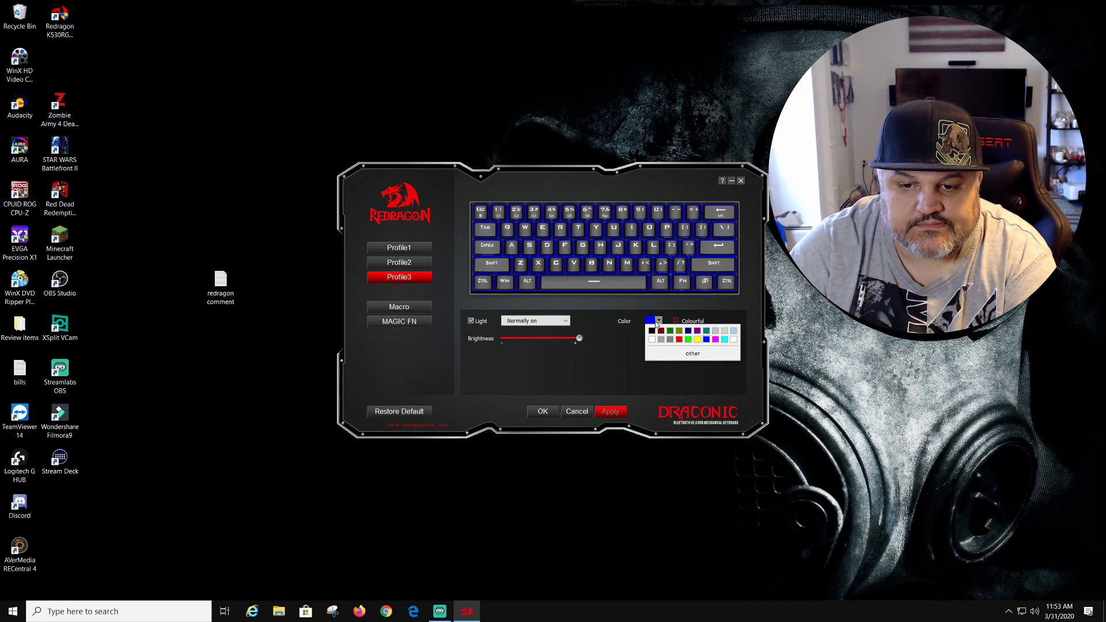
click(603, 375)
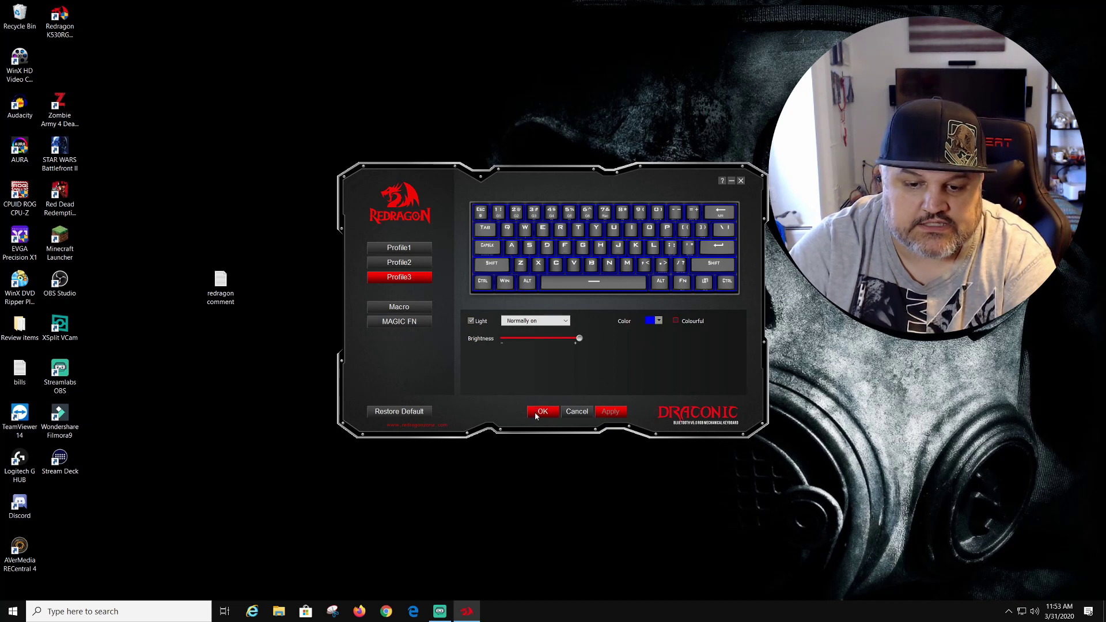
click(659, 321)
click(677, 348)
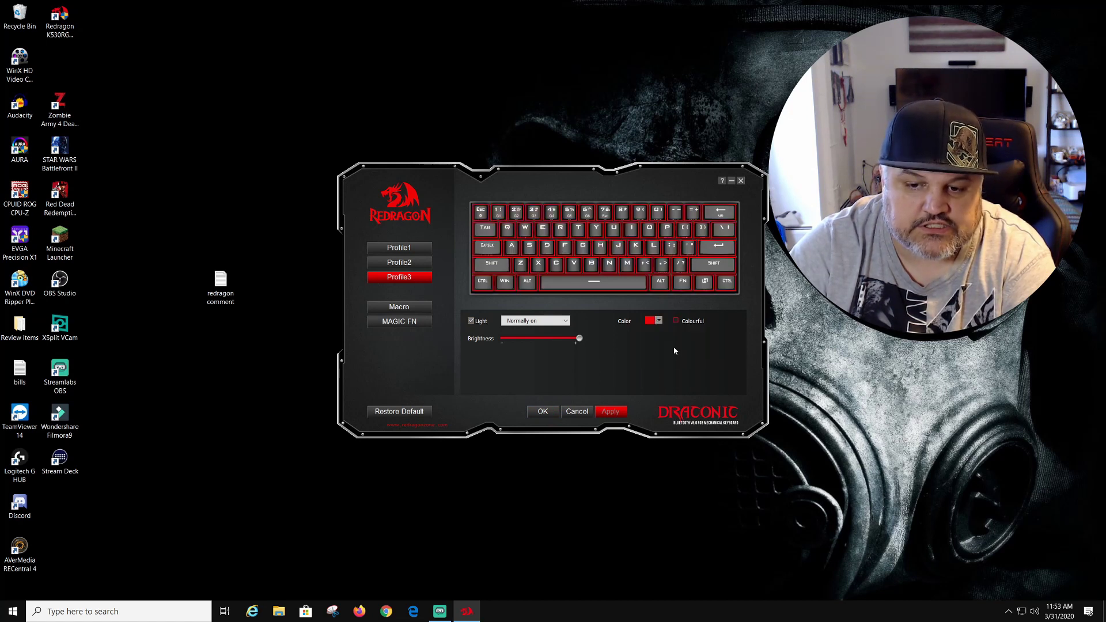
Step: Check Profile1, switch Profile3's lighting on, then return to Profile1
click(411, 249)
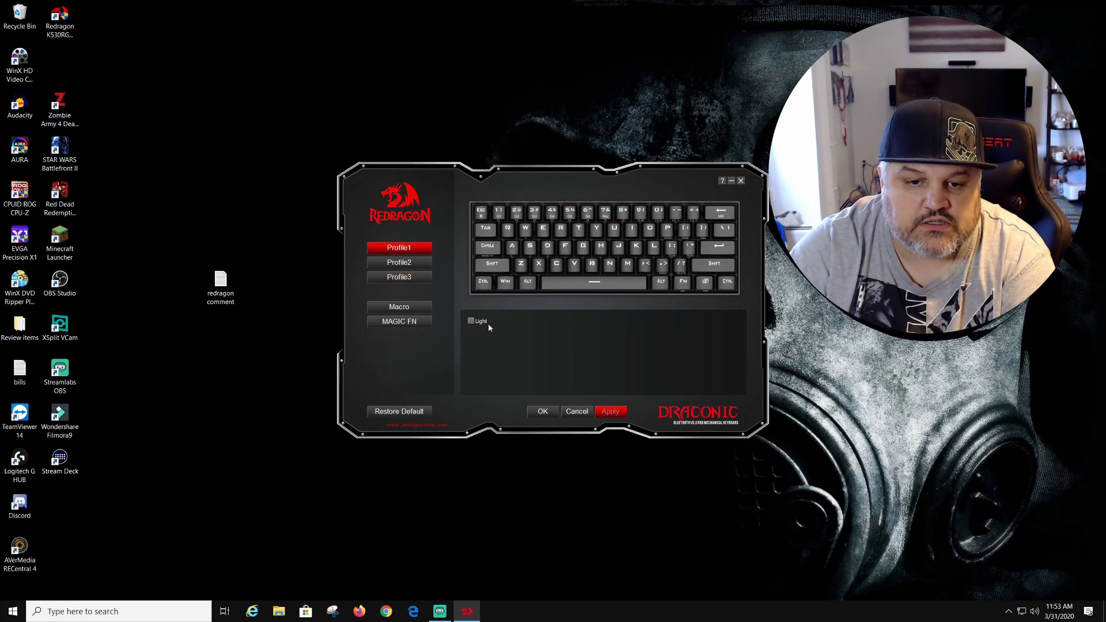
click(404, 277)
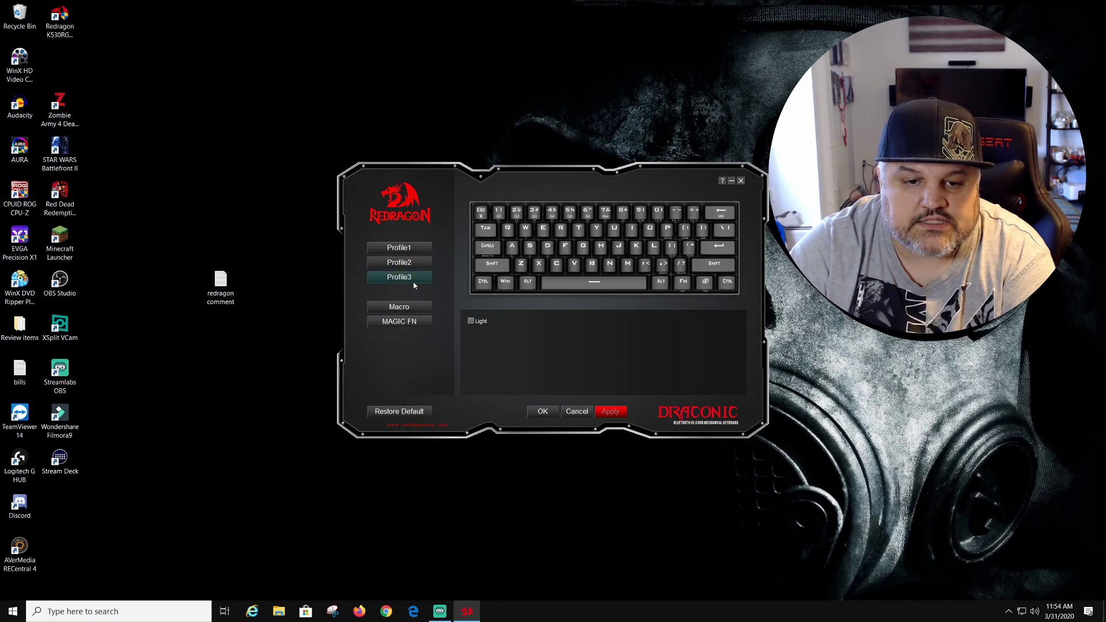
click(471, 322)
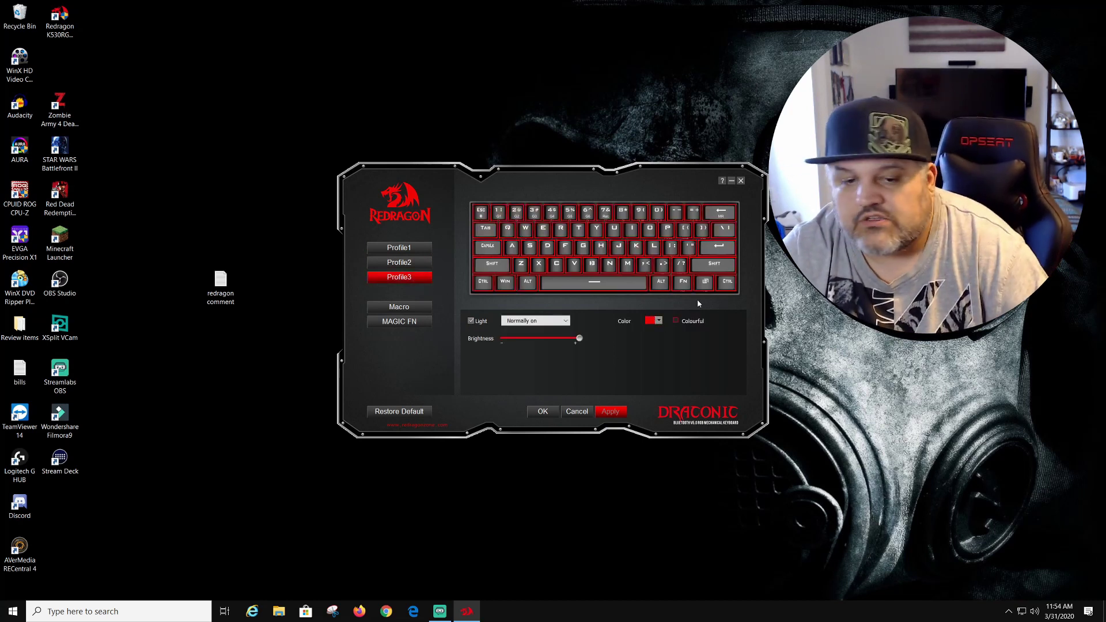
click(395, 251)
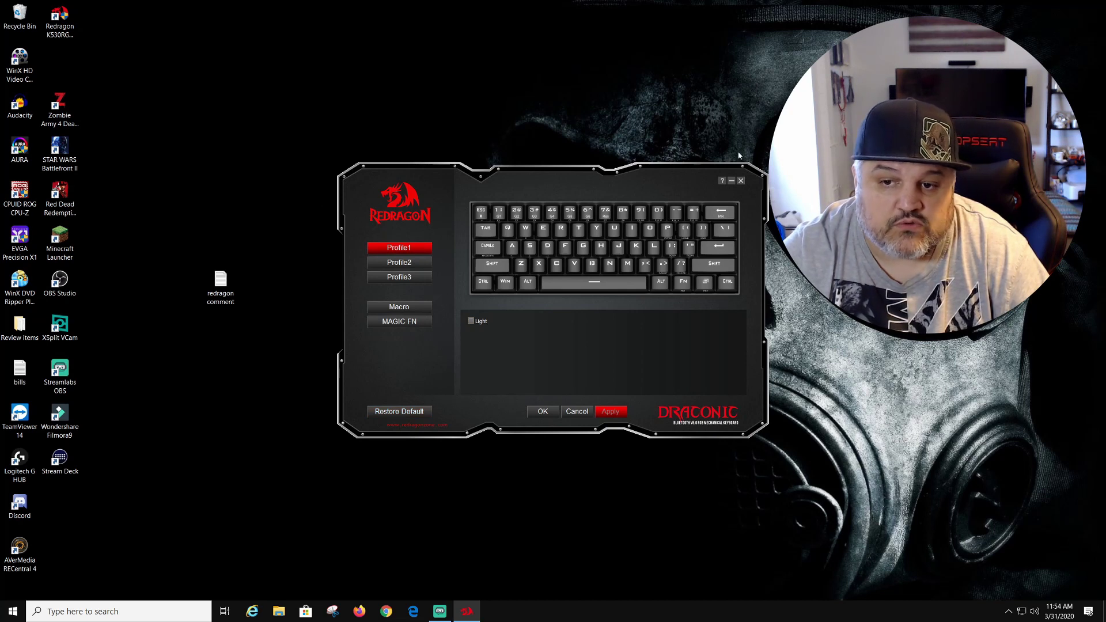
Step: Turn on Profile1's lighting and apply the Winding paths effect
click(722, 181)
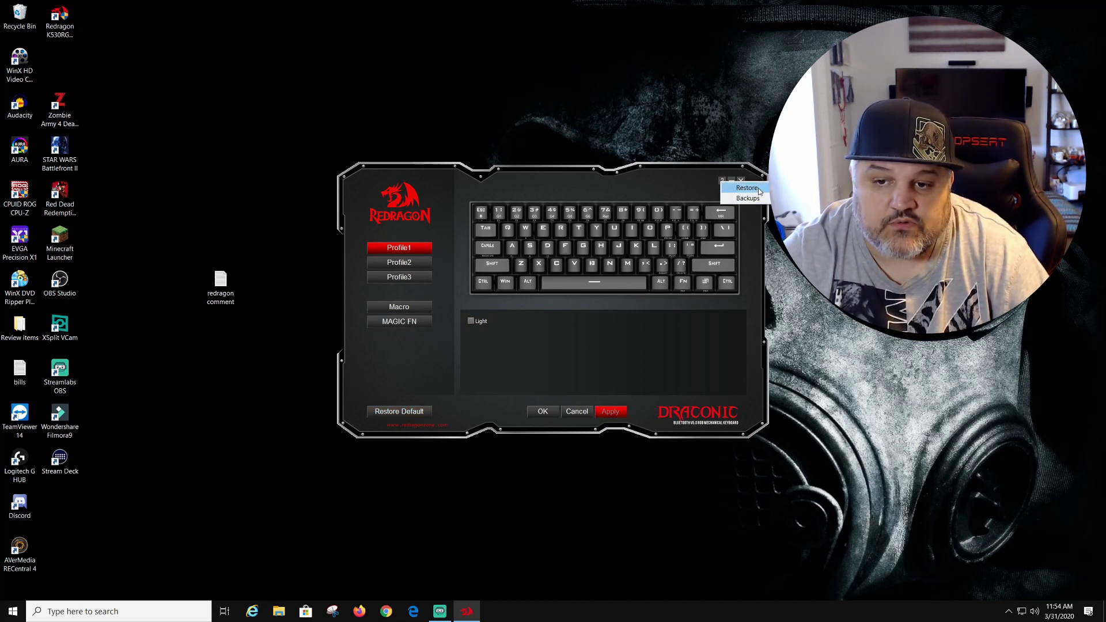
click(434, 345)
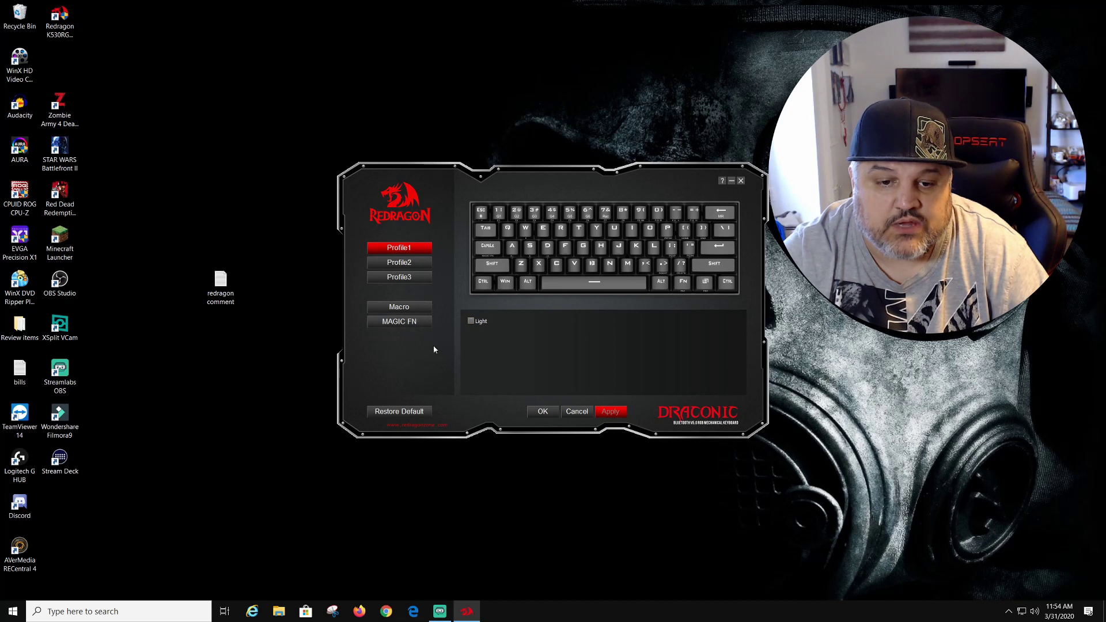
click(471, 321)
click(535, 321)
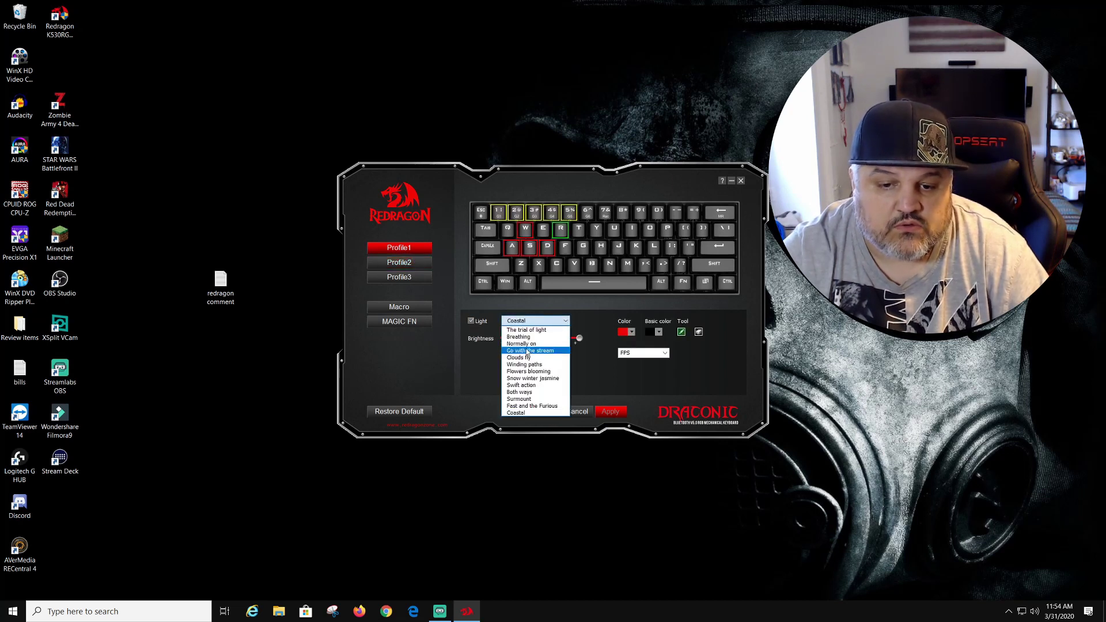
click(533, 365)
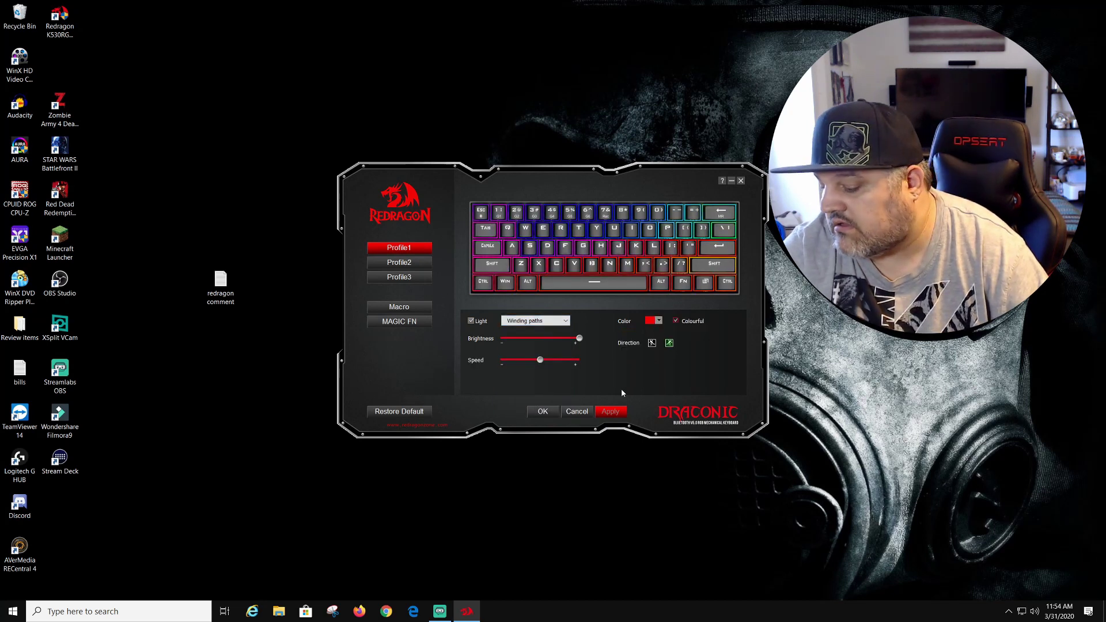
click(611, 414)
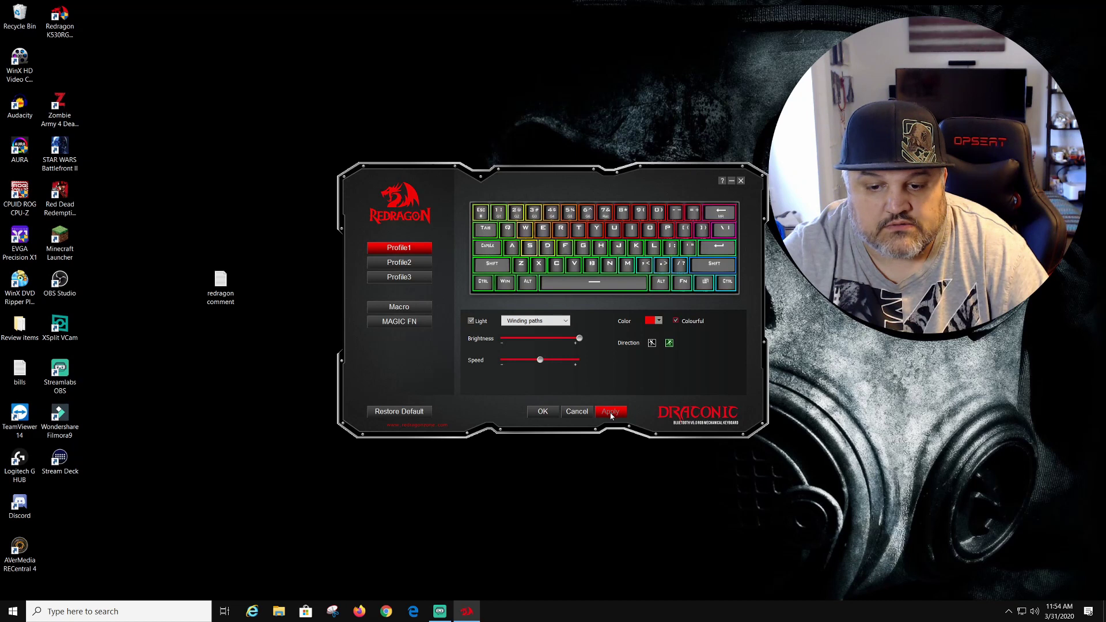
Step: Reverse the Winding paths direction, re-enable Profile1's lighting, and confirm the settings
click(669, 343)
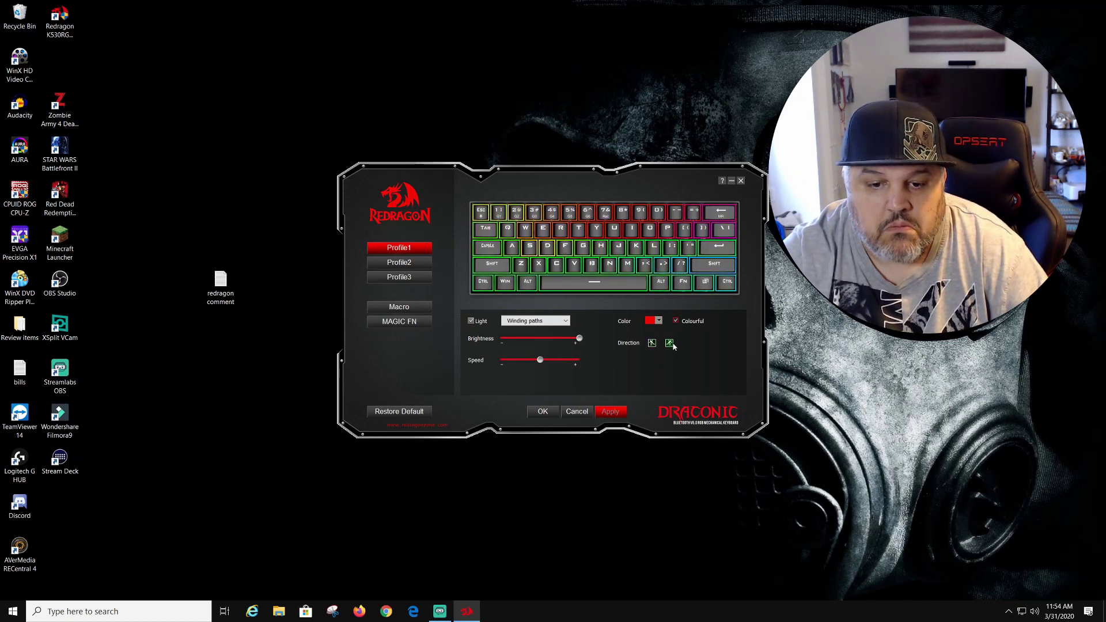
click(401, 263)
click(411, 248)
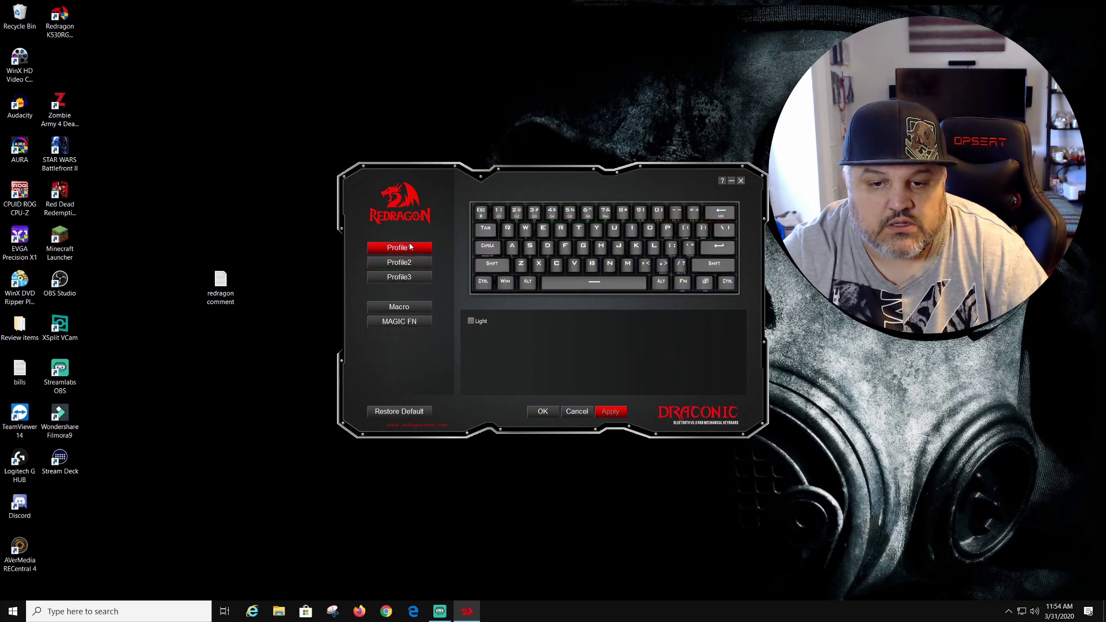
click(471, 321)
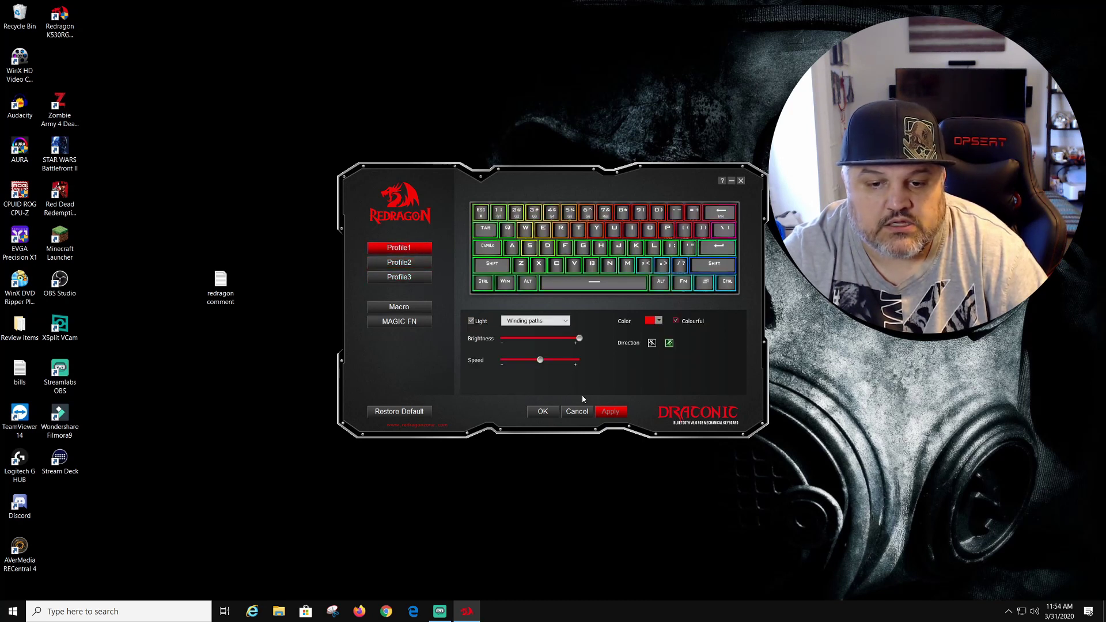
click(612, 413)
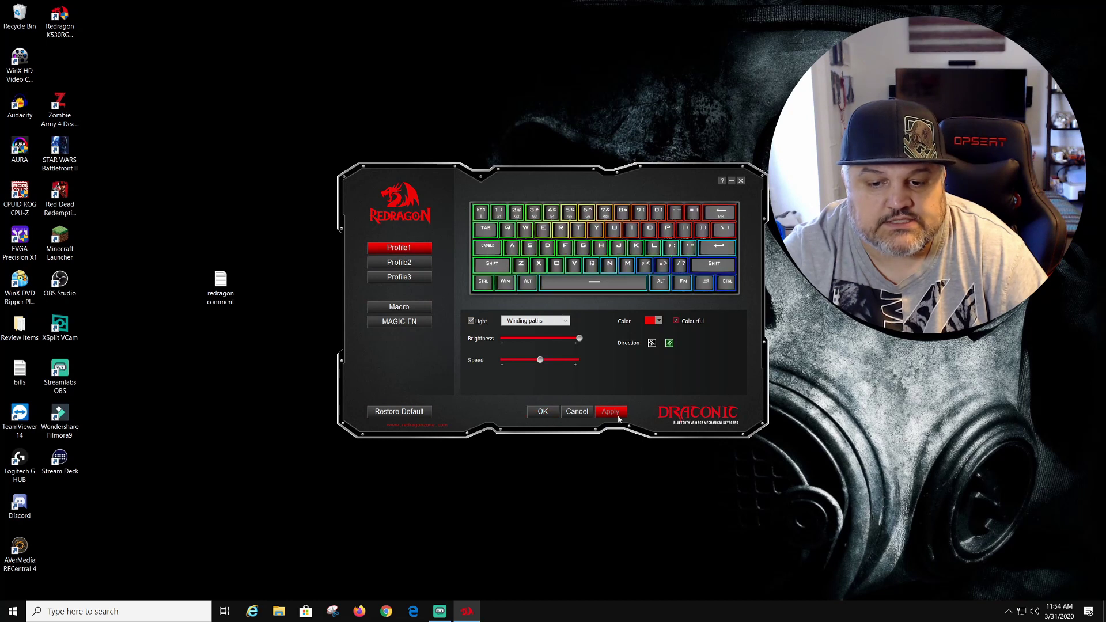
click(575, 411)
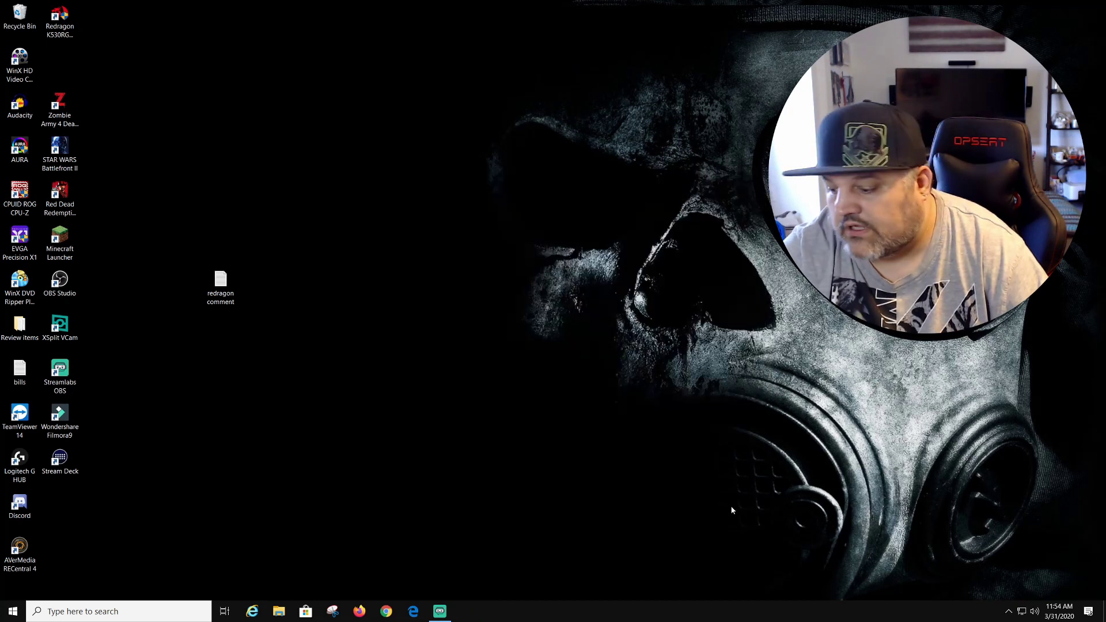